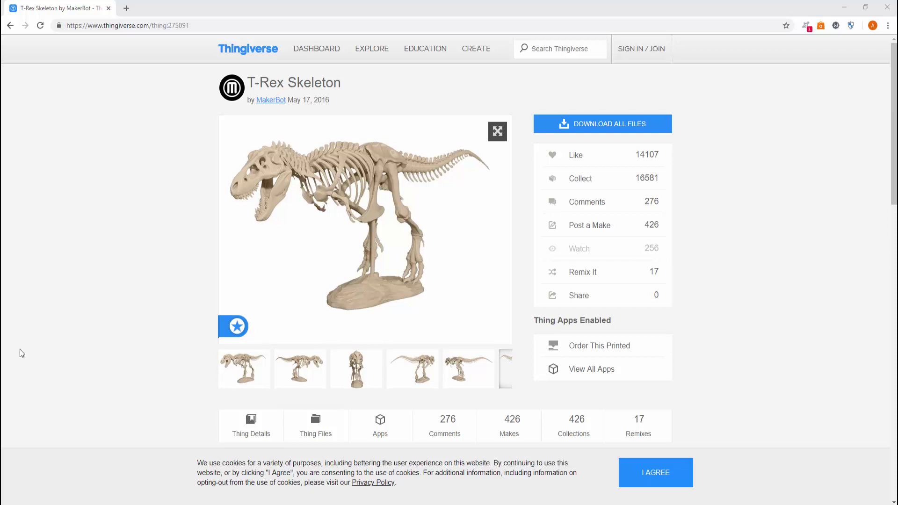
Step: Load the T-Rex center beam model onto the Cura build plate
mouse_move(447, 216)
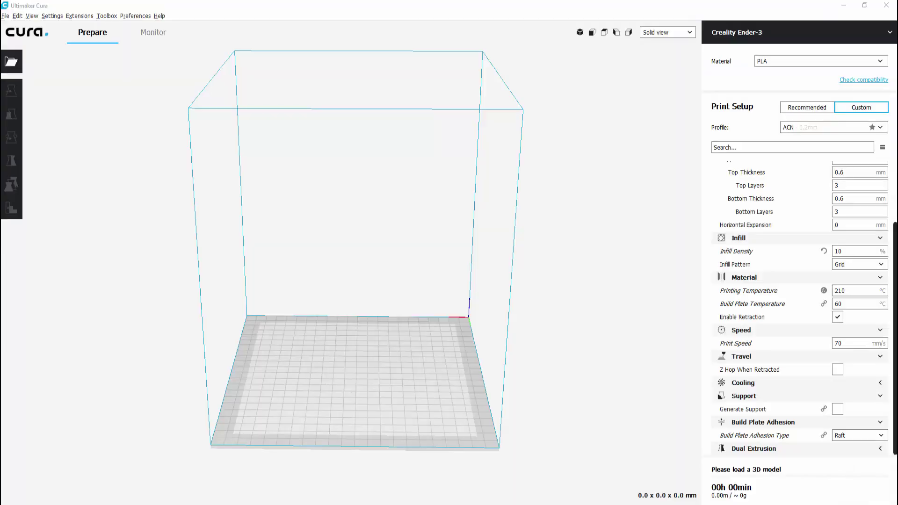
left_click_drag(1, 398, 165, 388)
left_click(354, 374)
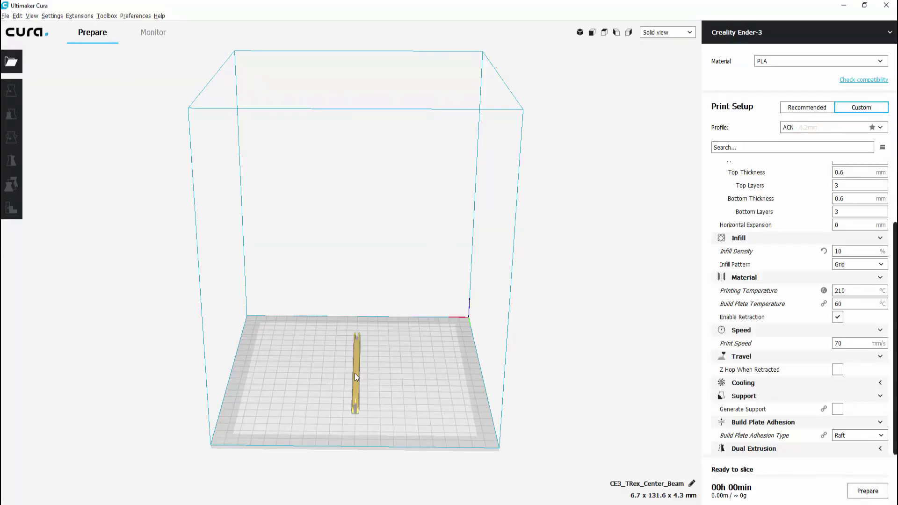
Step: Scale the center beam uniformly to 200%
left_click(355, 373)
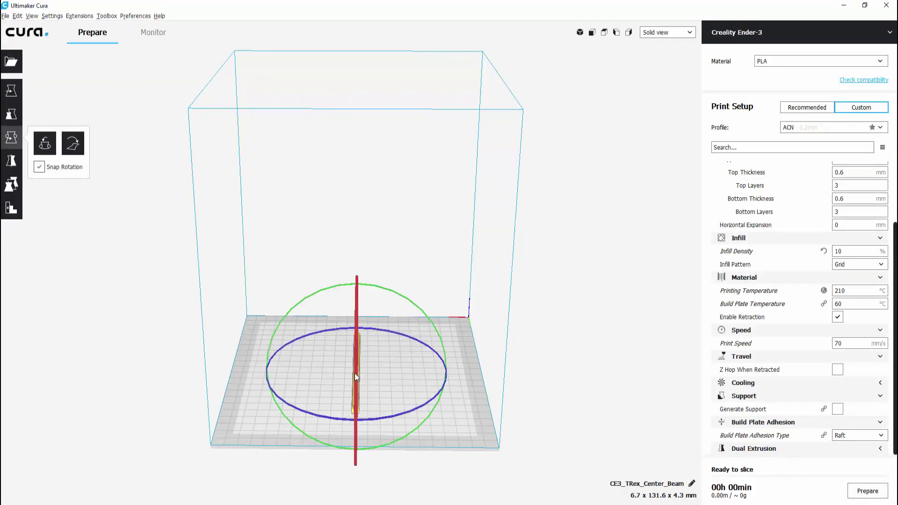
left_click(12, 114)
double_click(107, 114)
type("20")
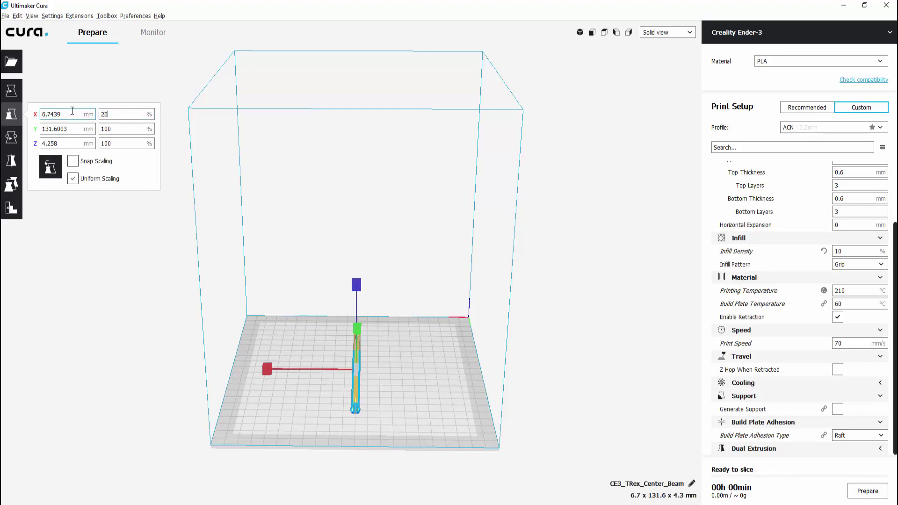
type("0")
key("Return")
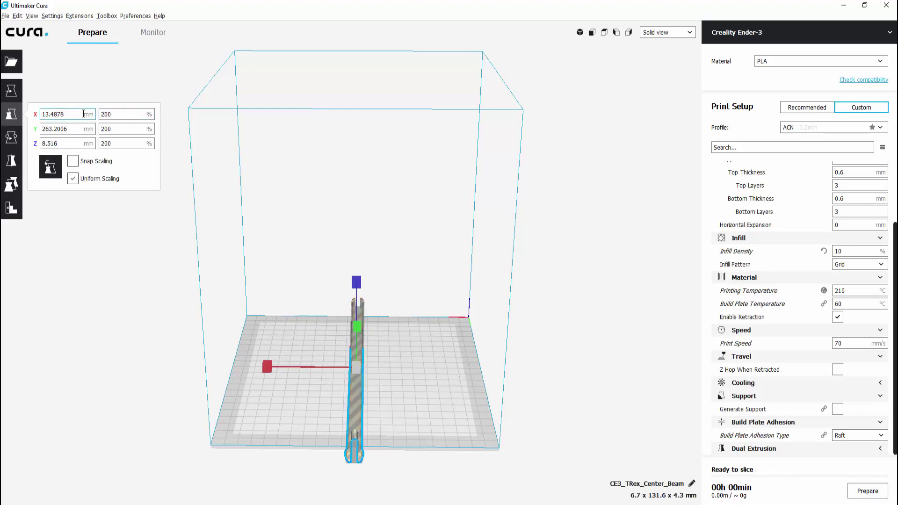
Step: Rotate the scaled beam about its X axis until it stands upright
left_click(530, 308)
right_click_drag(530, 308, 366, 352)
left_click(372, 341)
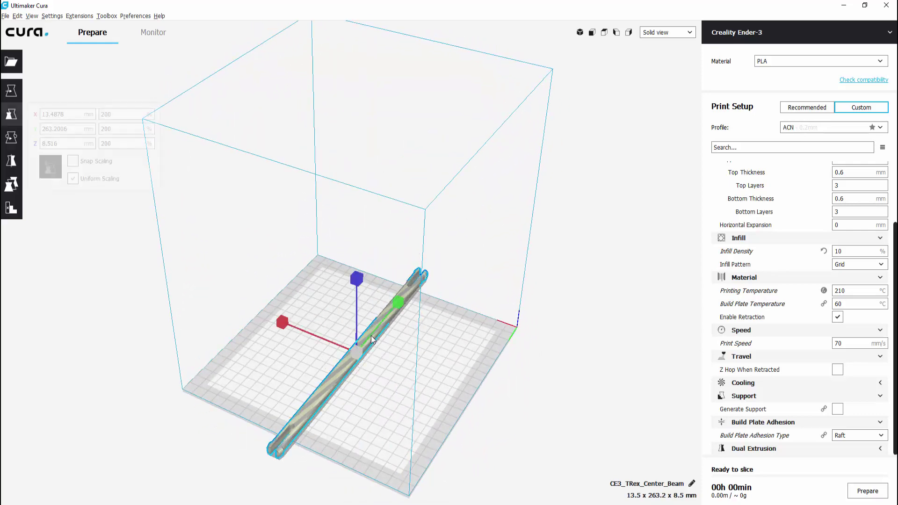
left_click(12, 136)
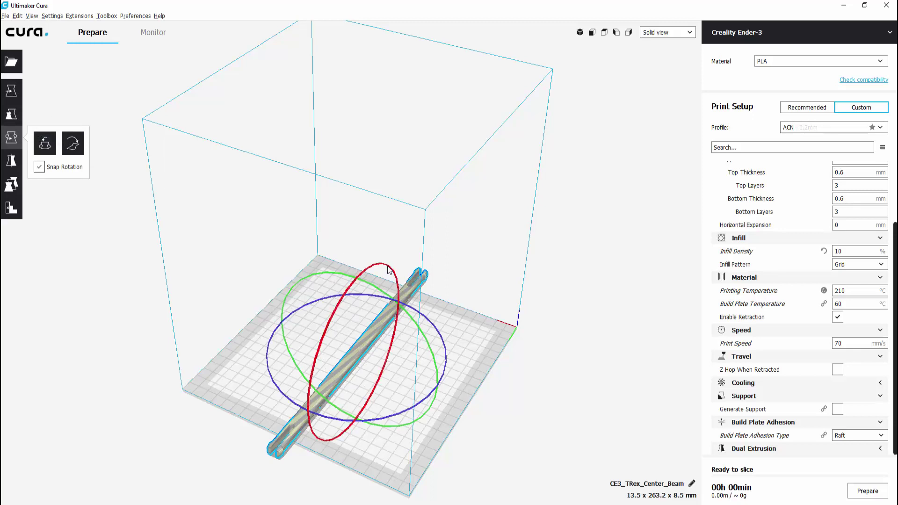
left_click_drag(388, 270, 257, 411)
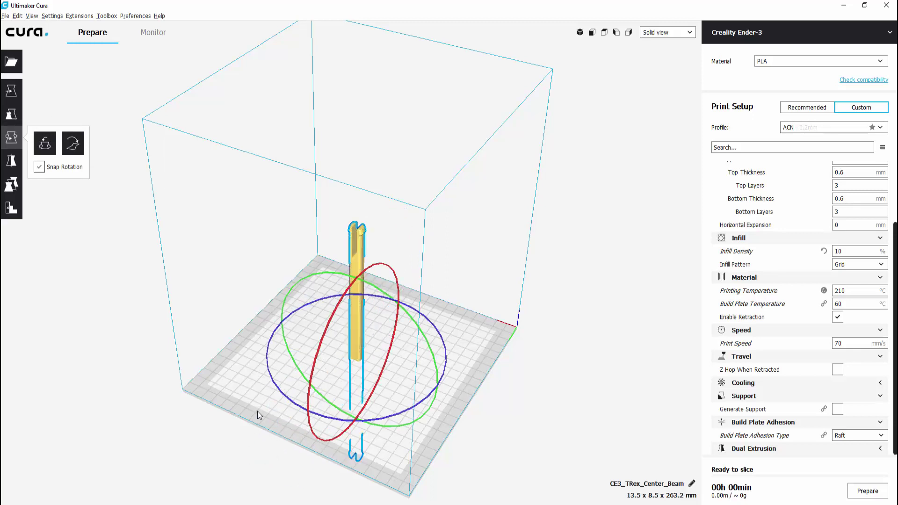
Step: Raise the upright beam to Z 0 so it stands on the build plate, and compare its height with the build volume
left_click(11, 90)
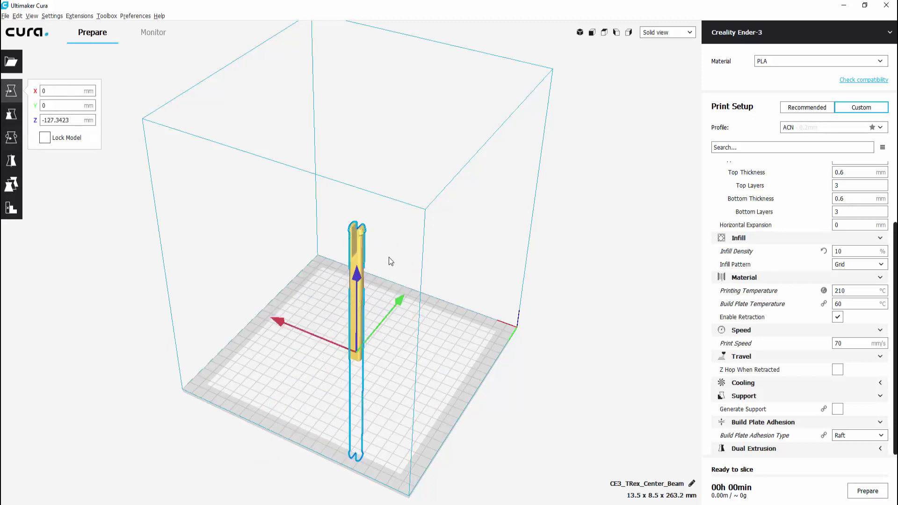
left_click_drag(357, 280, 357, 137)
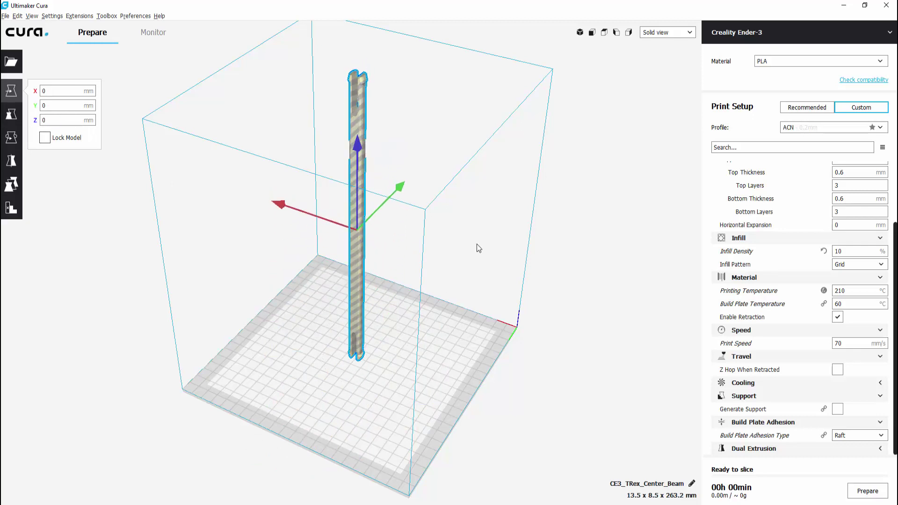
left_click(640, 410)
right_click_drag(651, 363, 673, 347)
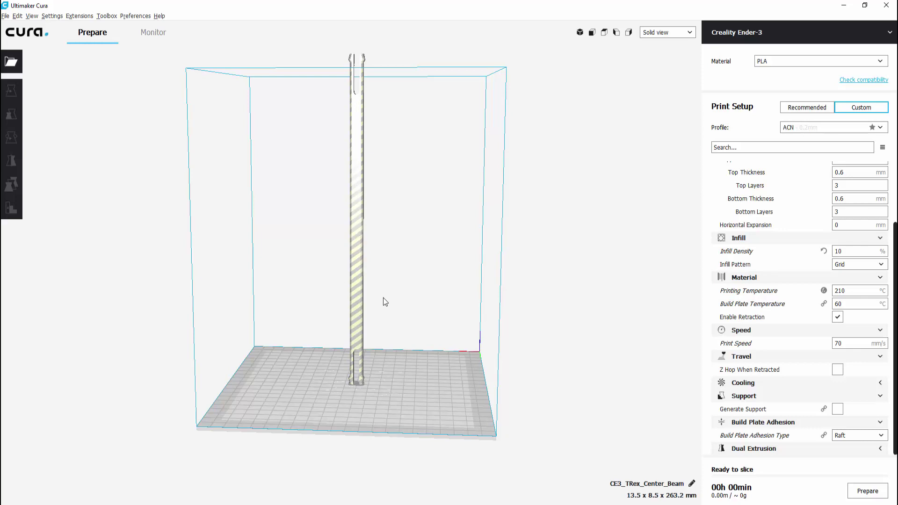
right_click_drag(553, 293, 562, 293)
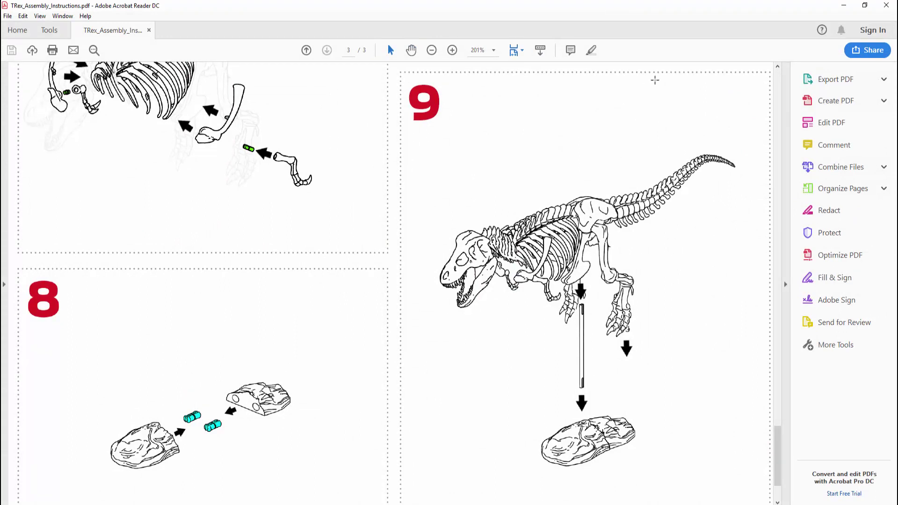
Step: Minimize the assembly instructions PDF, switch to Meshmixer and import TRex_Center_Beam.stl
left_click(844, 6)
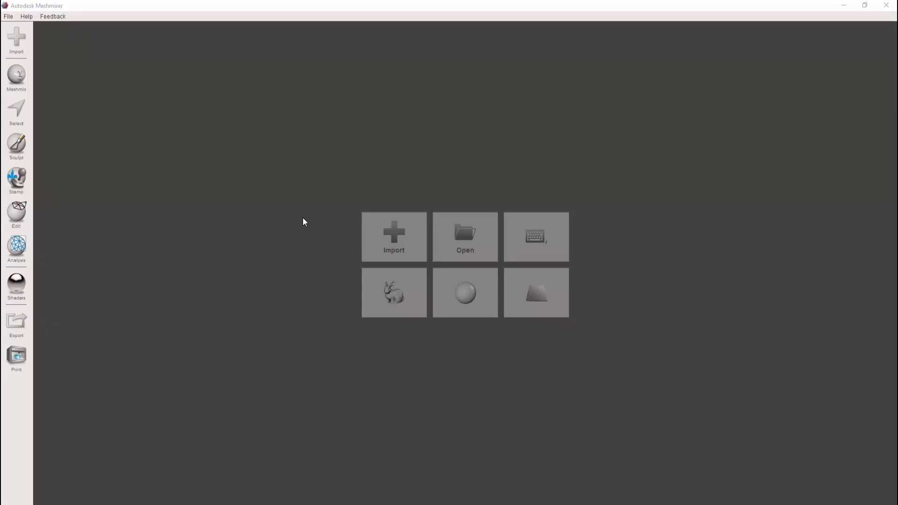
left_click(401, 245)
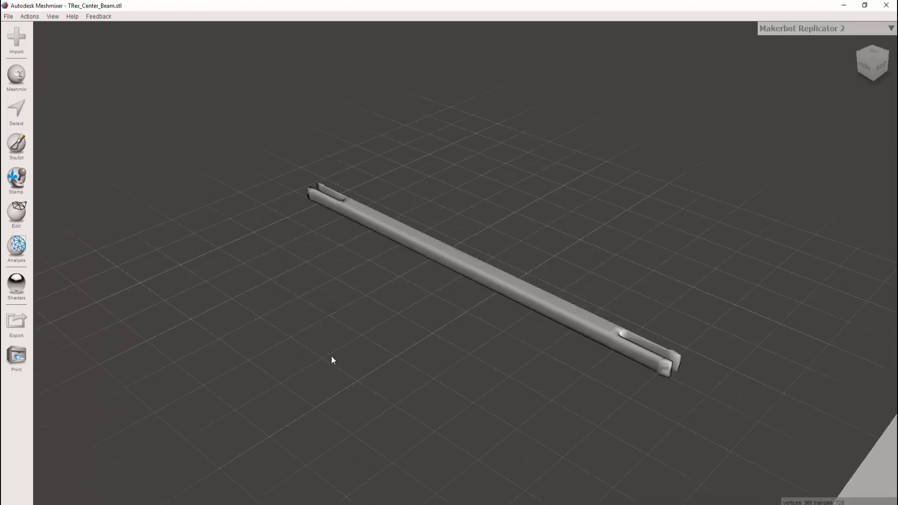
Step: Plane-cut the beam crosswise at its middle using the Slice (Keep Both) cut type and Remeshed Fill
scroll(428, 346, "up", 4)
right_click_drag(485, 404, 491, 361)
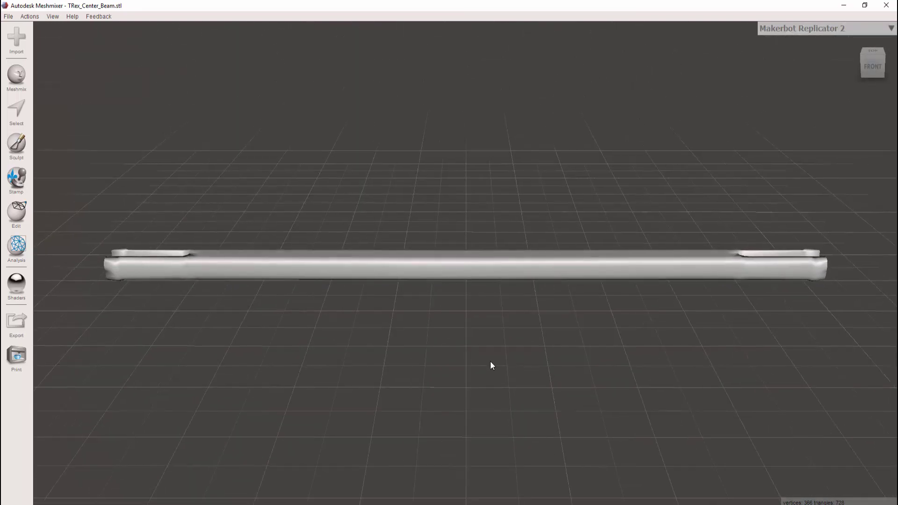
left_click(20, 214)
left_click(75, 110)
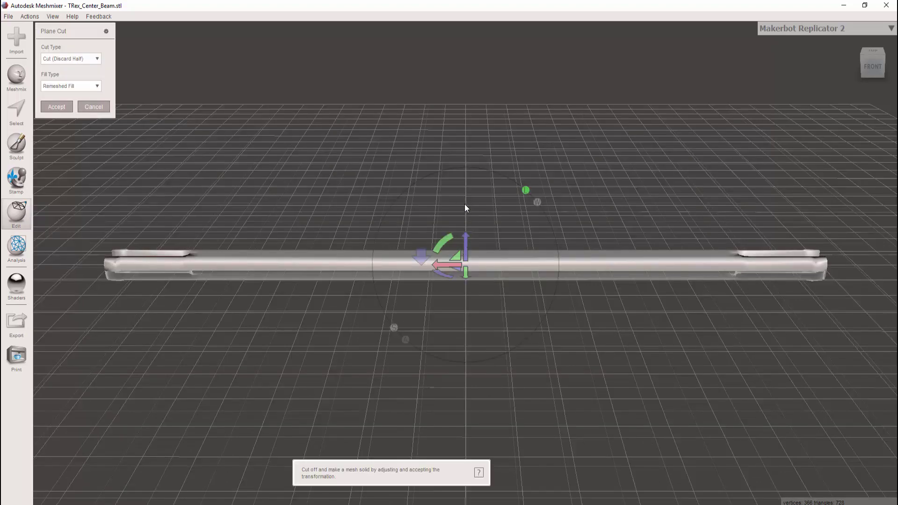
left_click_drag(465, 204, 464, 334)
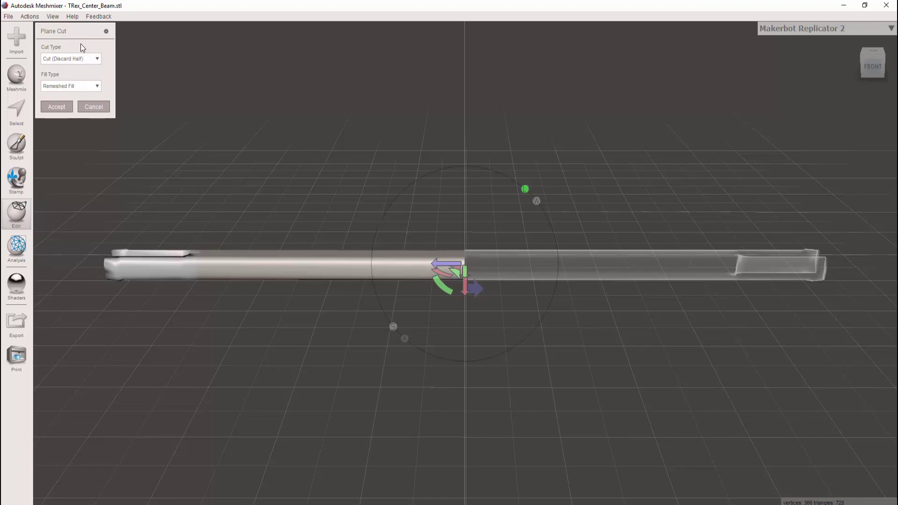
left_click(56, 60)
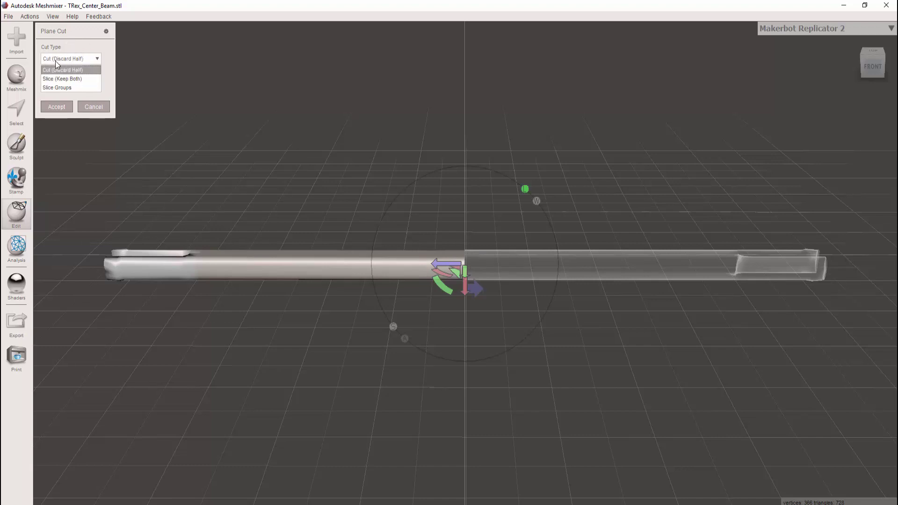
left_click(74, 77)
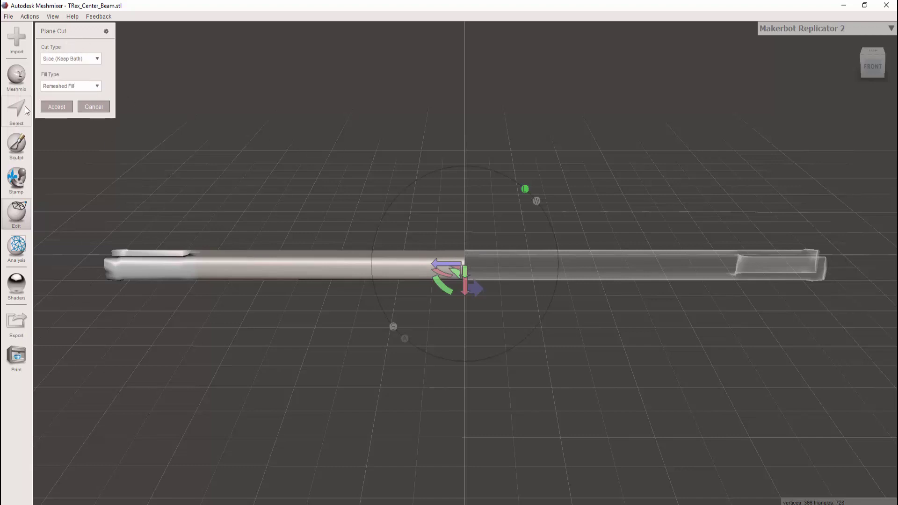
left_click(57, 107)
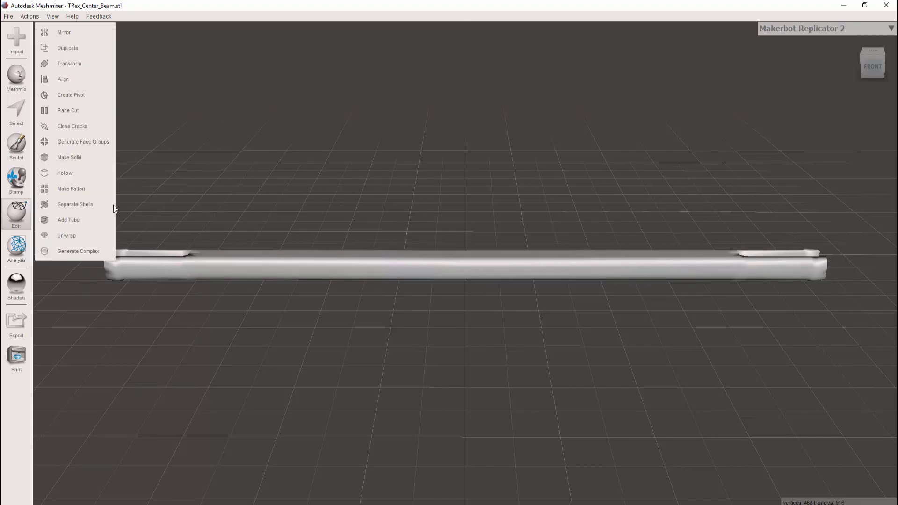
Step: Separate the sliced beam into individual shells and widen the Object Browser to show the full shell names
left_click(85, 208)
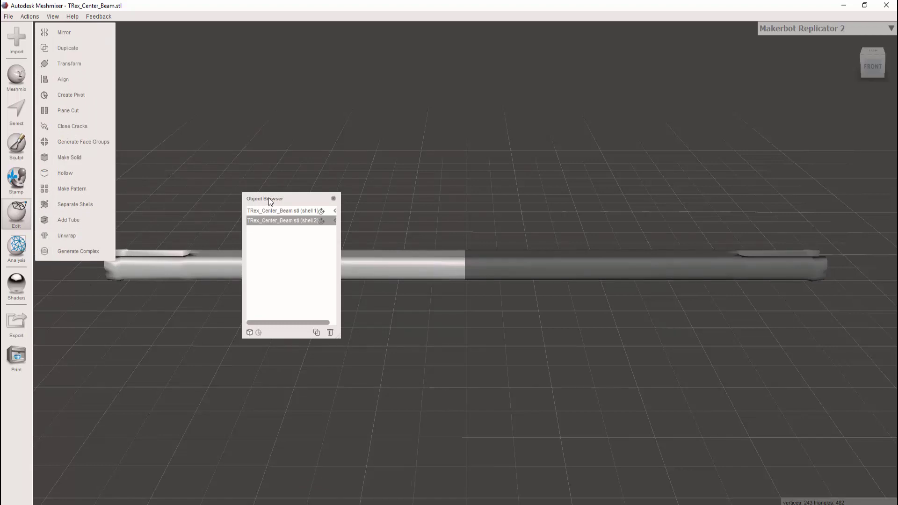
left_click_drag(268, 198, 345, 63)
left_click_drag(441, 212, 525, 216)
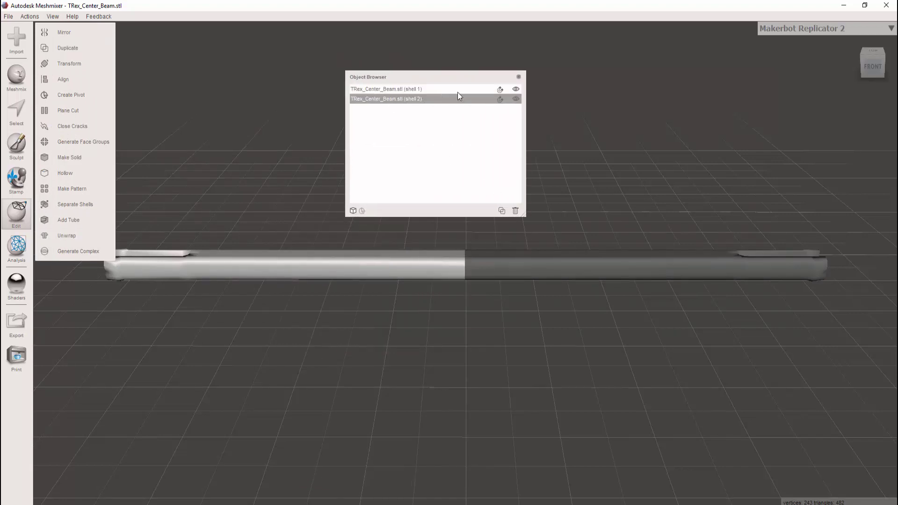
Step: Hide shell 1 with shell 2 as the active object, and move the Object Browser clear of the beam
left_click(436, 90)
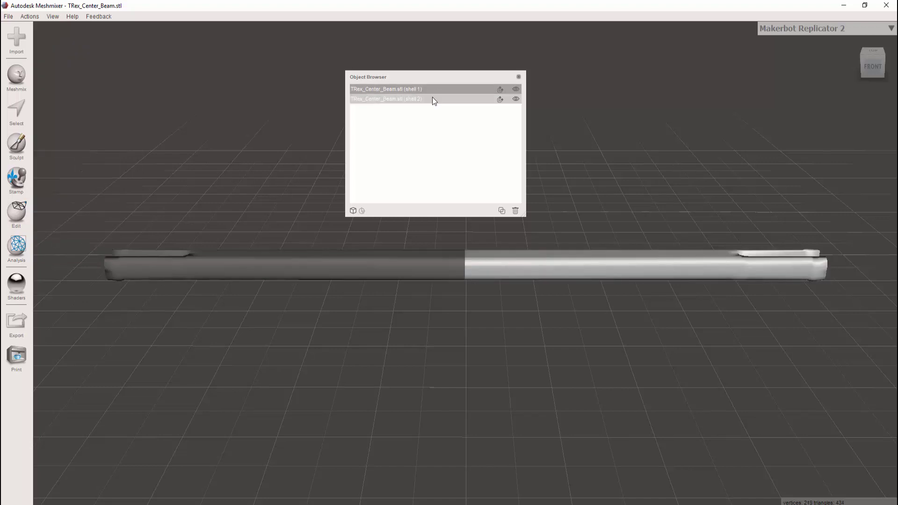
left_click(433, 98)
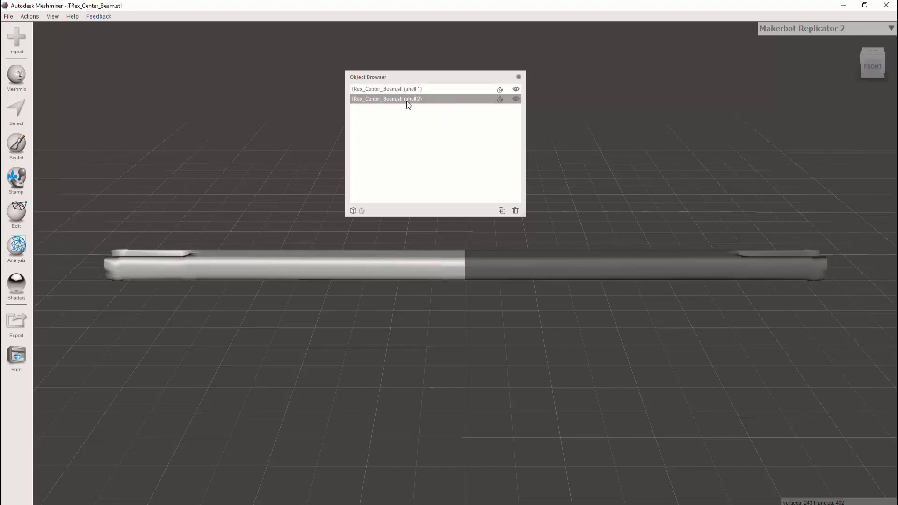
left_click(515, 89)
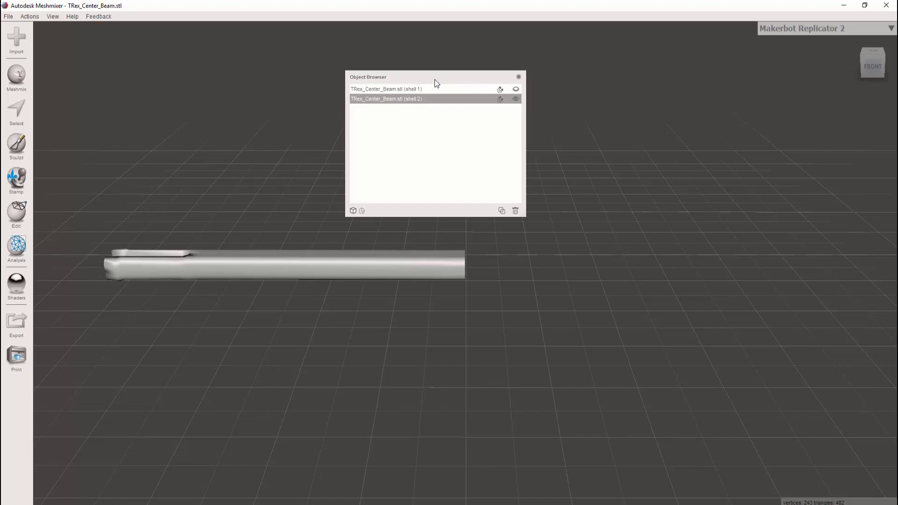
left_click_drag(435, 82, 645, 60)
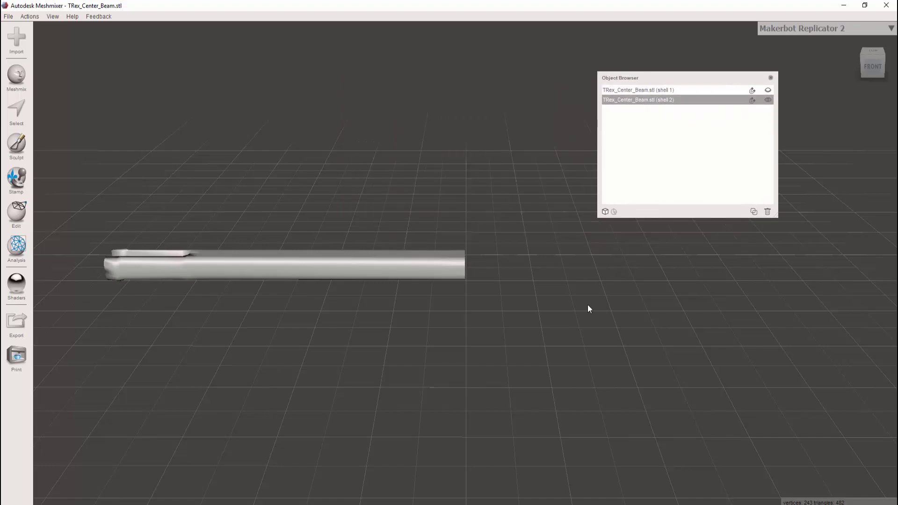
Step: Place a cylinder primitive about 6.39 mm in size at the middle of shell 2's cut end face
right_click_drag(588, 309, 469, 284)
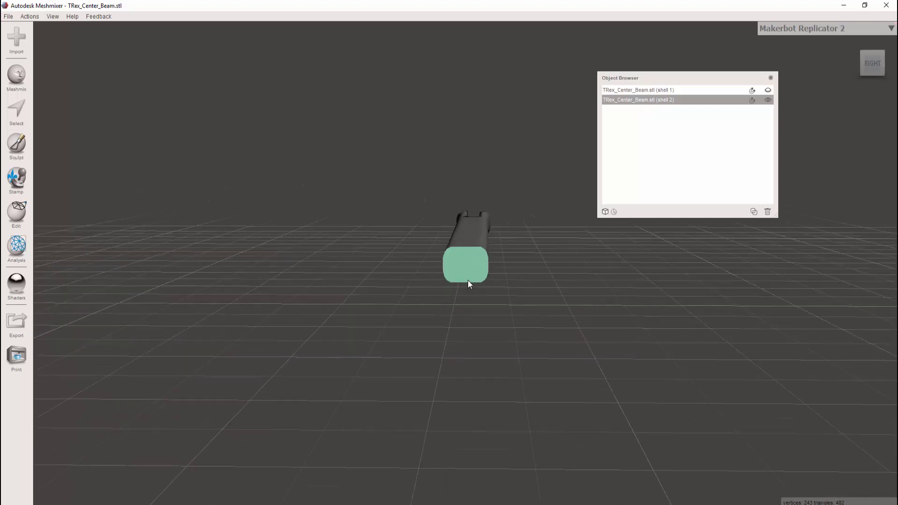
scroll(468, 281, "up", 2)
right_click_drag(471, 342, 433, 343)
scroll(499, 302, "up", 3)
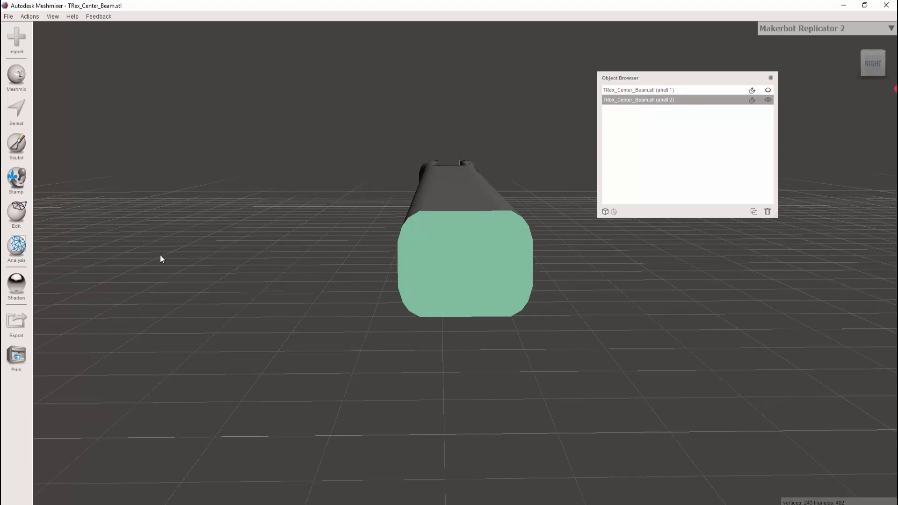
left_click(20, 82)
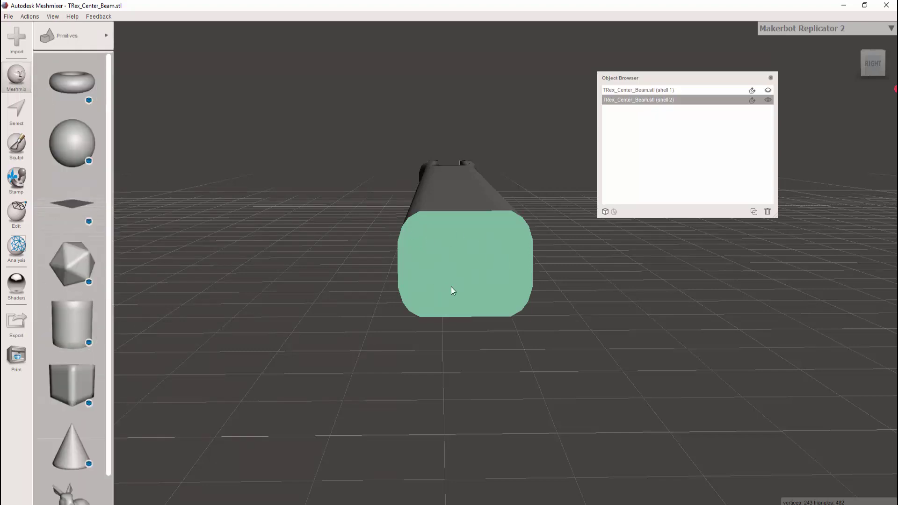
left_click_drag(62, 318, 463, 261)
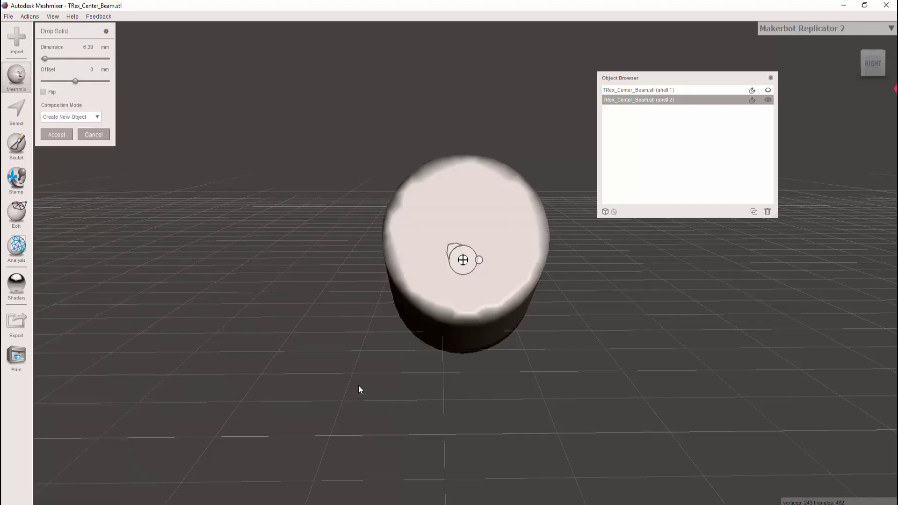
Step: Shrink the cylinder to about 2.87 mm, reposition it on the cut face, and accept it as a new object
mouse_move(359, 390)
right_mouse_down()
mouse_move(532, 366)
mouse_move(534, 387)
mouse_move(341, 401)
mouse_move(370, 403)
right_mouse_up()
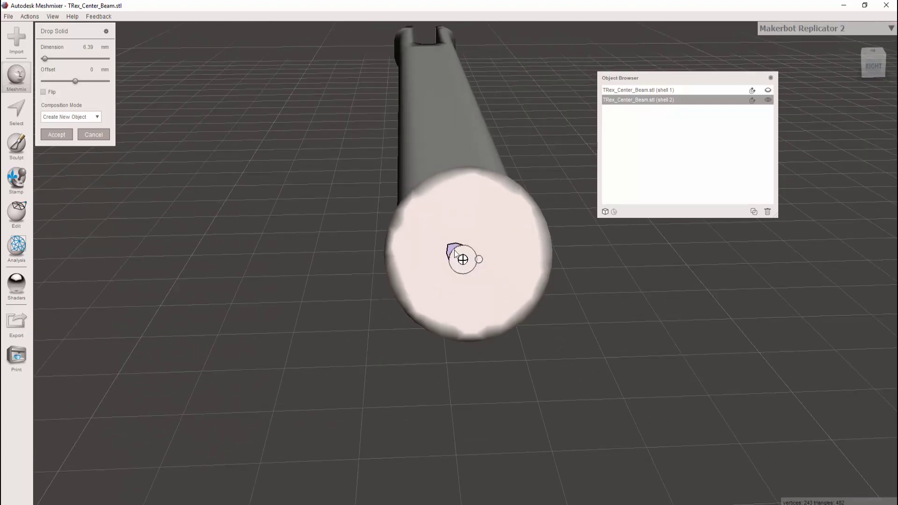
left_click_drag(455, 253, 510, 316)
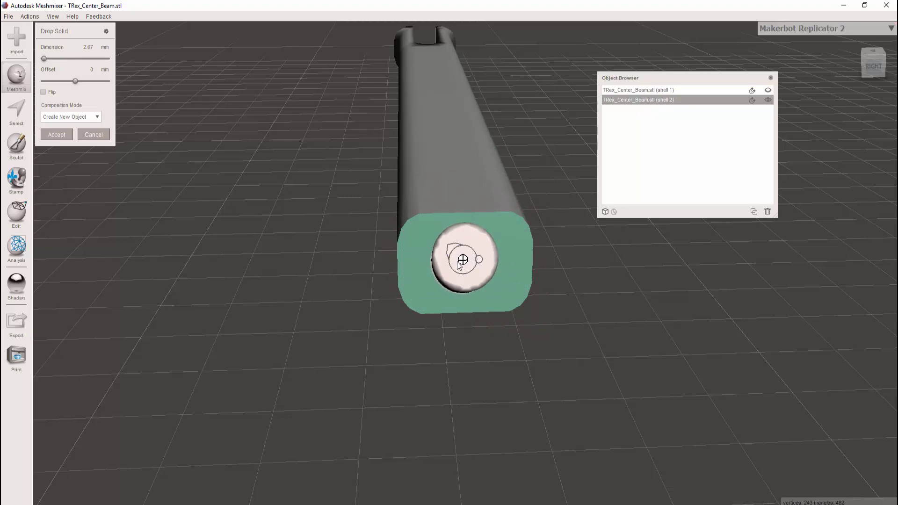
left_click_drag(463, 260, 465, 271)
left_click_drag(465, 268, 467, 259)
right_click_drag(560, 287, 465, 257)
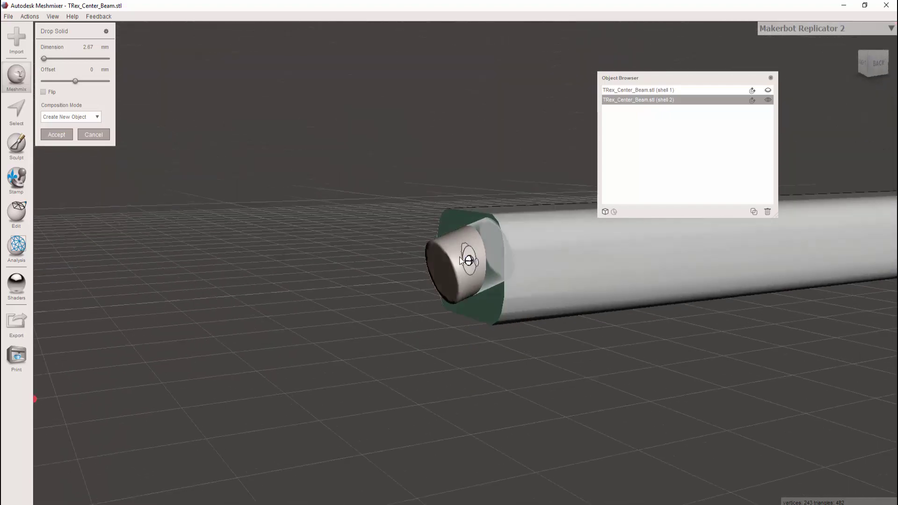
mouse_move(468, 260)
left_mouse_down()
mouse_move(466, 235)
mouse_move(470, 255)
mouse_move(470, 244)
left_mouse_up()
right_click_drag(464, 259, 571, 333)
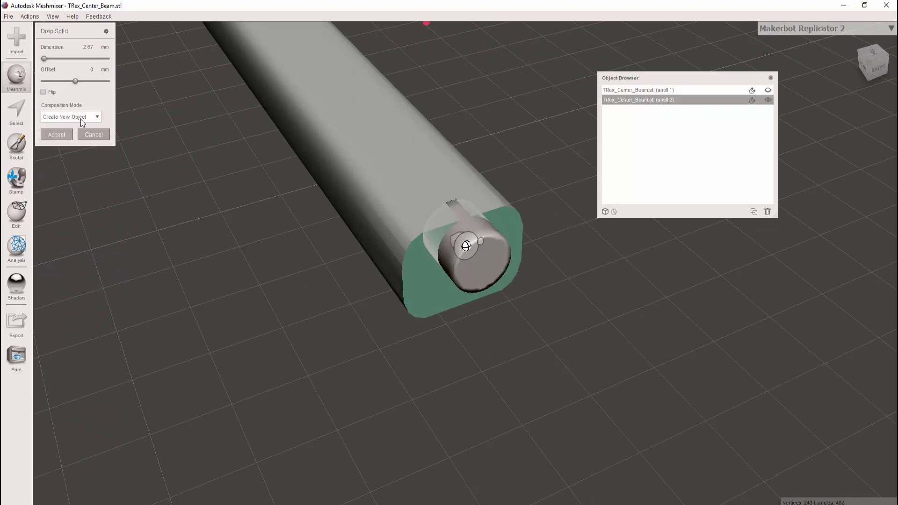
left_click(63, 135)
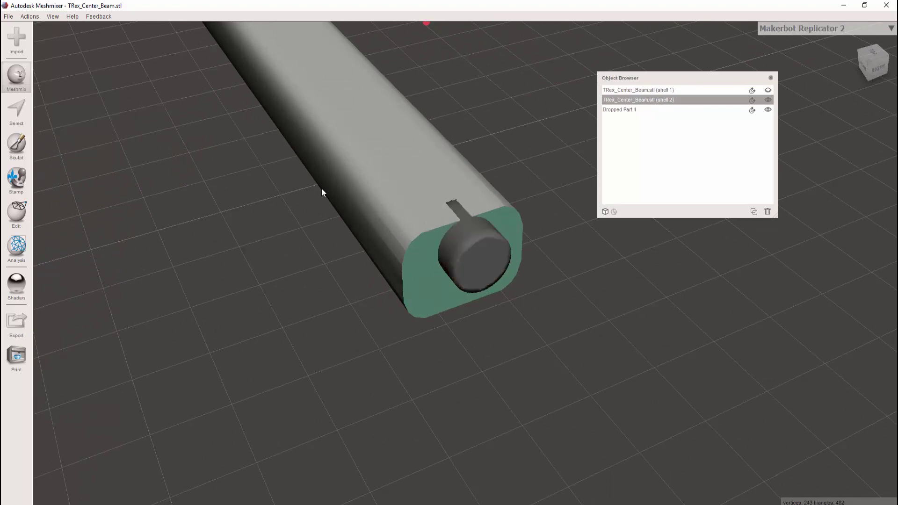
Step: Move the dropped cylinder down about 0.77 mm with Transform so it sits centered on shell 2's cut face
left_click(625, 109)
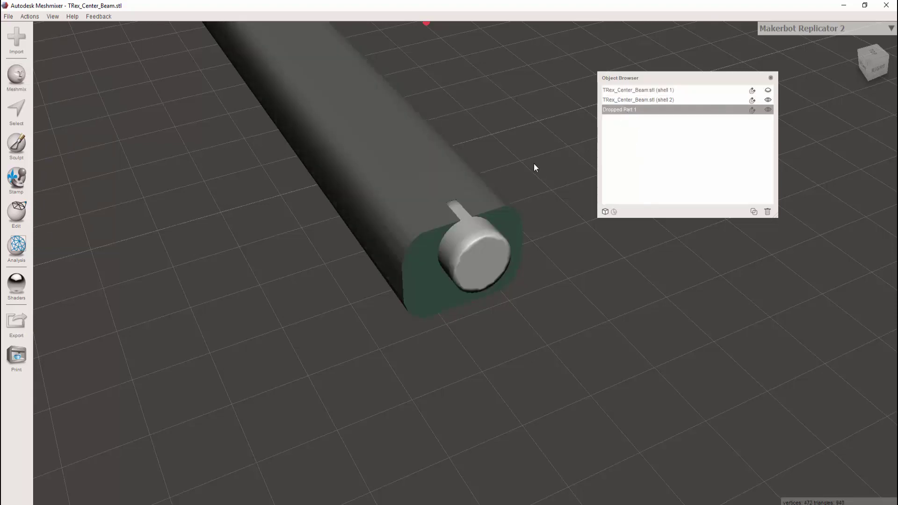
mouse_move(29, 206)
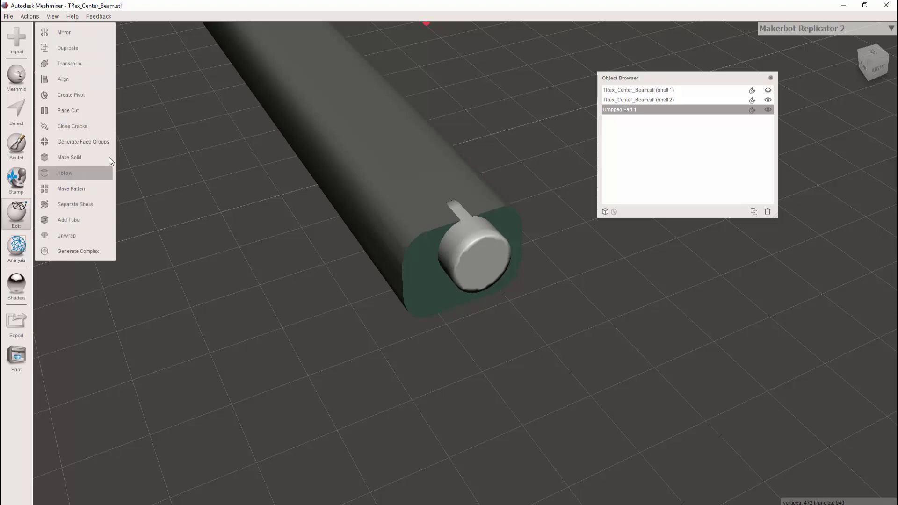
left_click(77, 66)
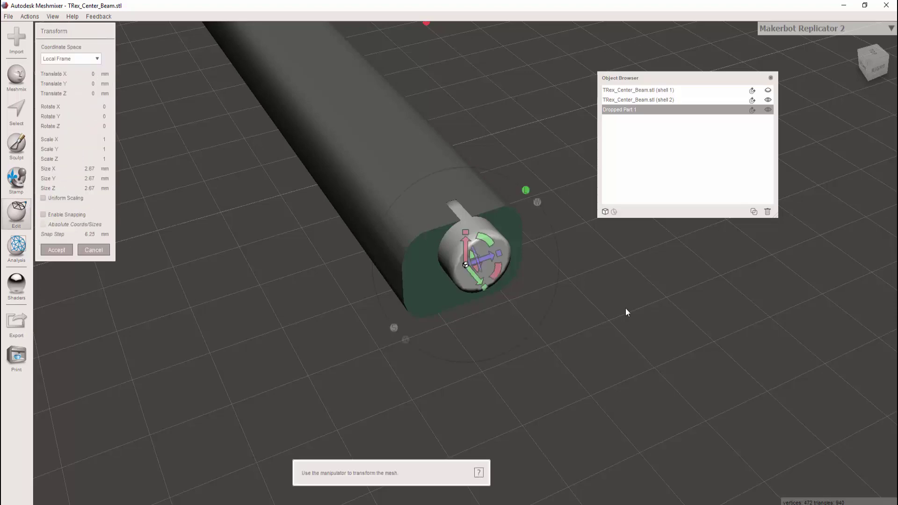
right_click_drag(607, 297, 553, 225)
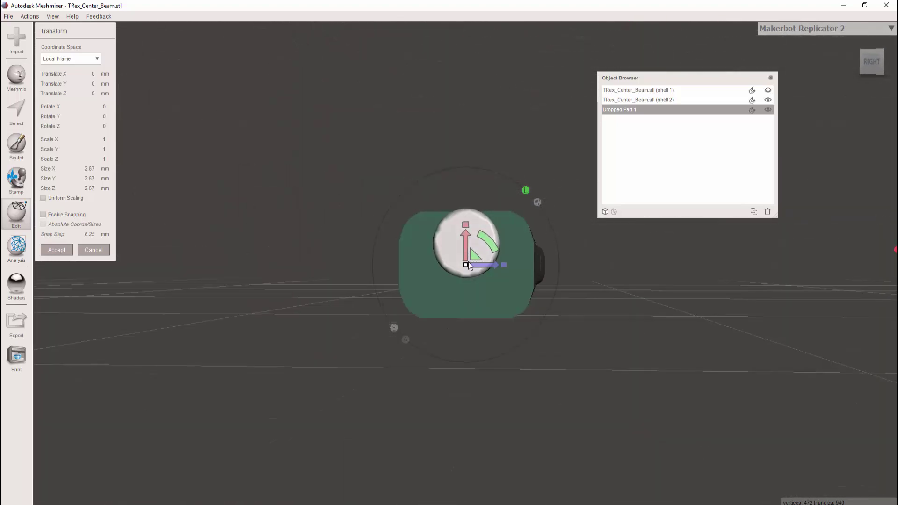
left_click_drag(466, 240, 496, 286)
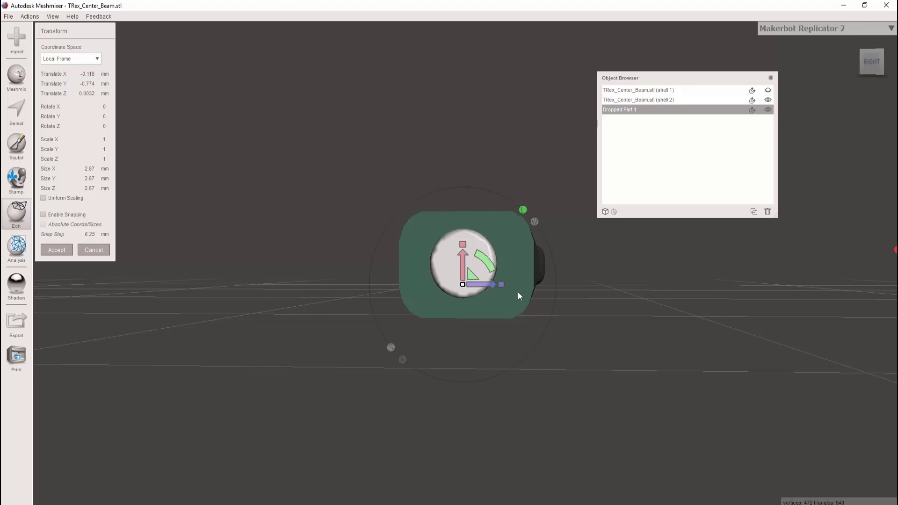
Step: Rotate the cylinder about 0.14 degrees around X to align it with the beam, and accept the transform
right_click_drag(518, 292, 501, 329)
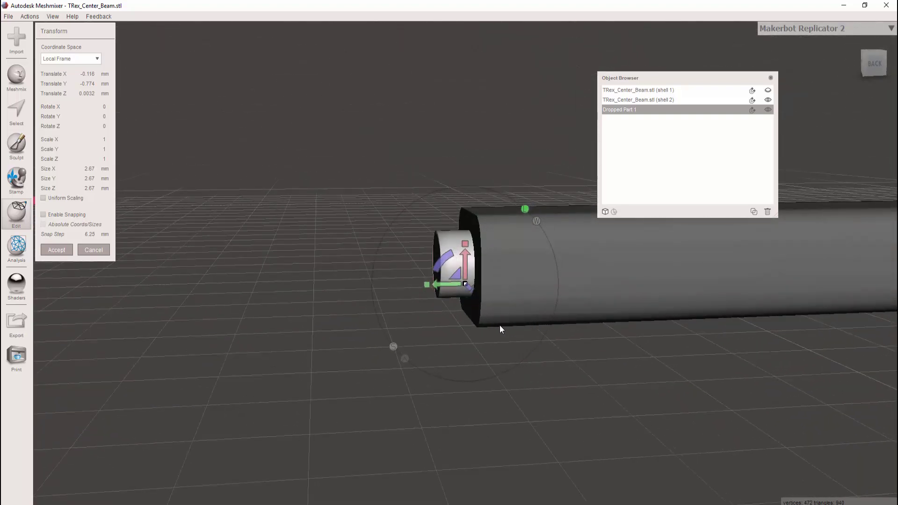
left_click_drag(439, 262, 446, 259)
right_click_drag(322, 287, 425, 326)
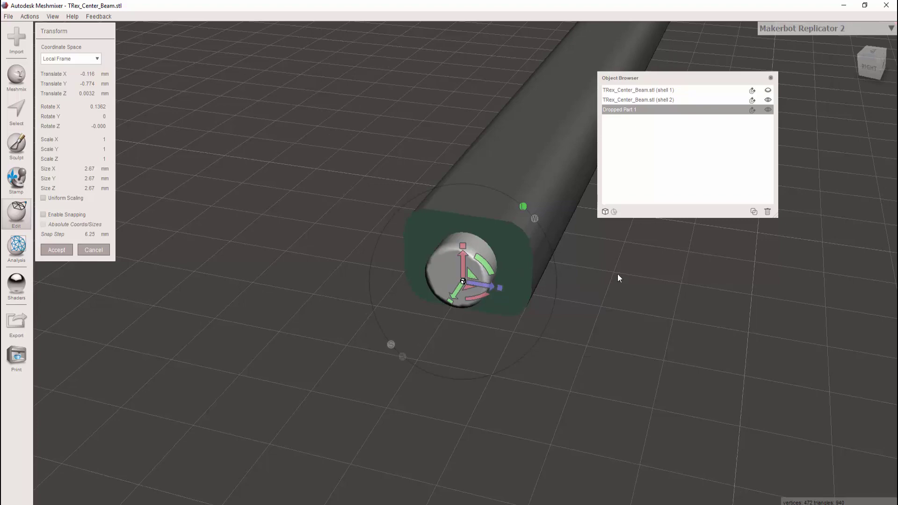
right_click_drag(358, 350, 322, 230)
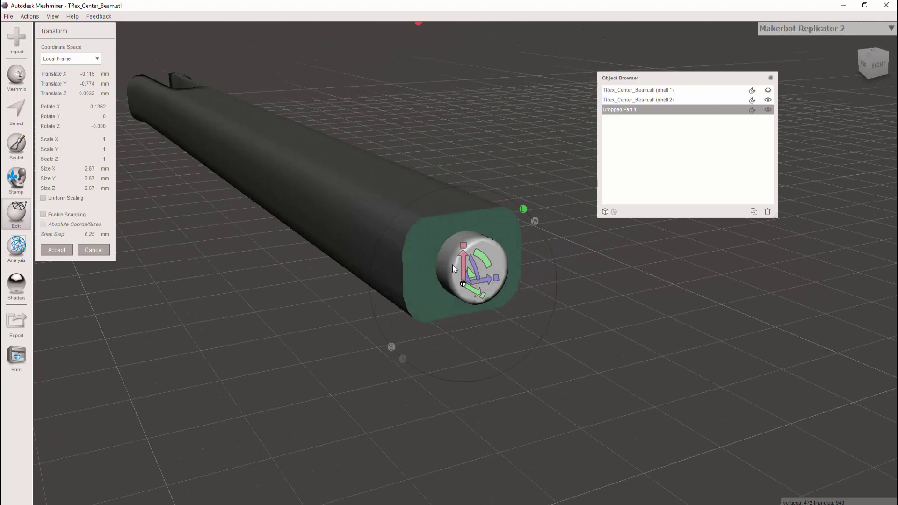
left_click(64, 251)
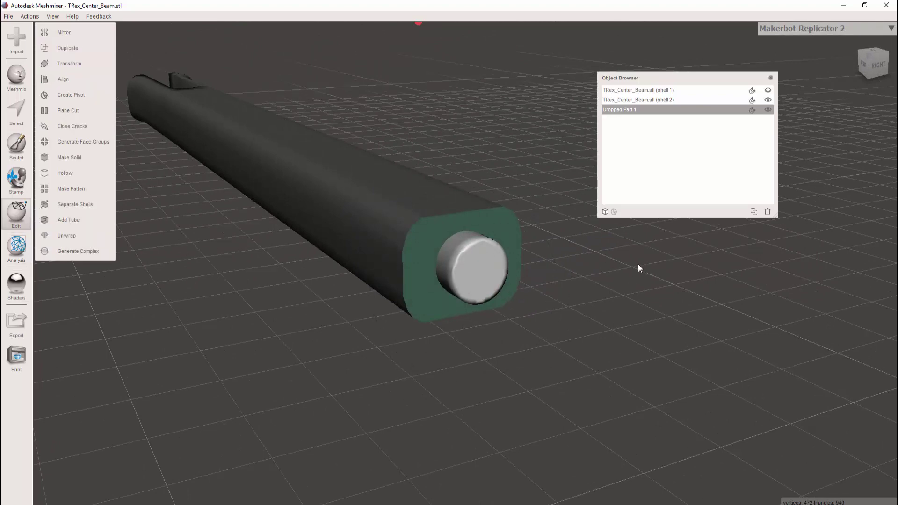
Step: Make two copies of the cylinder, make the original active again, and hide both copies
left_click(627, 111)
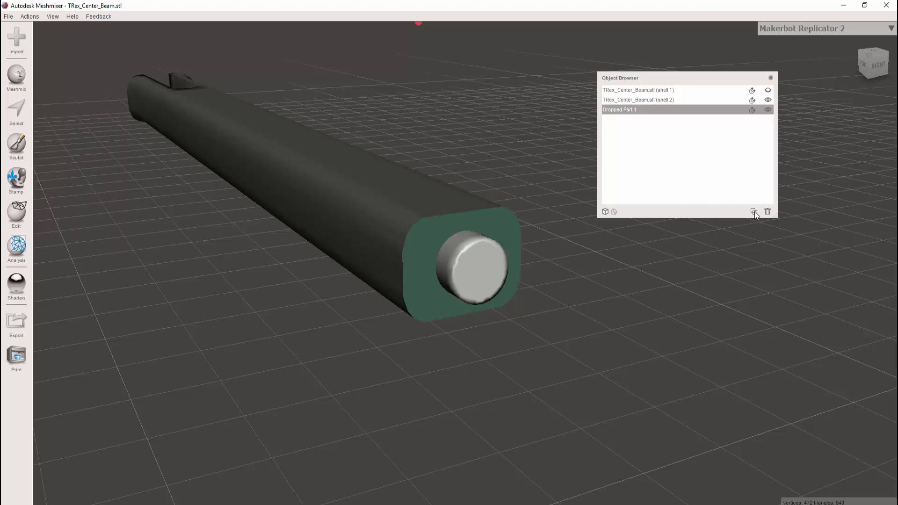
left_click(754, 212)
left_click(754, 212)
left_click(645, 100, "ctrl")
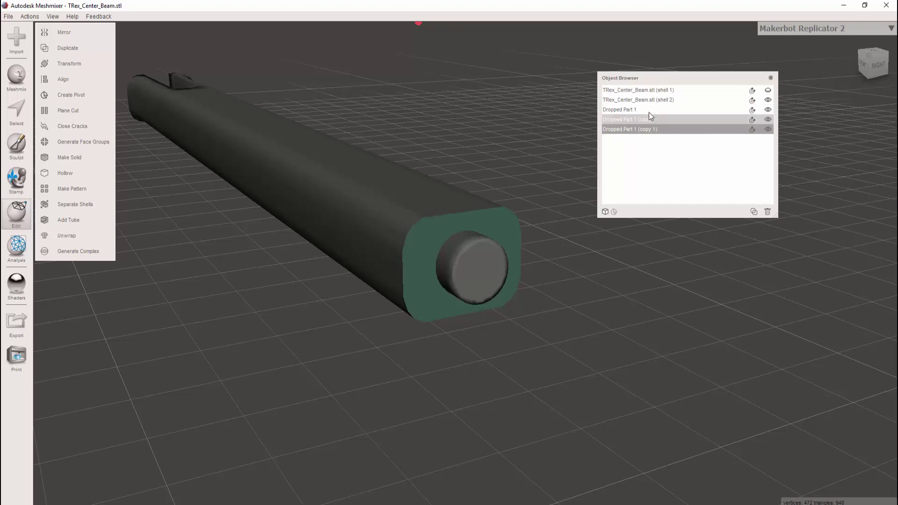
left_click(641, 111)
left_click(768, 119)
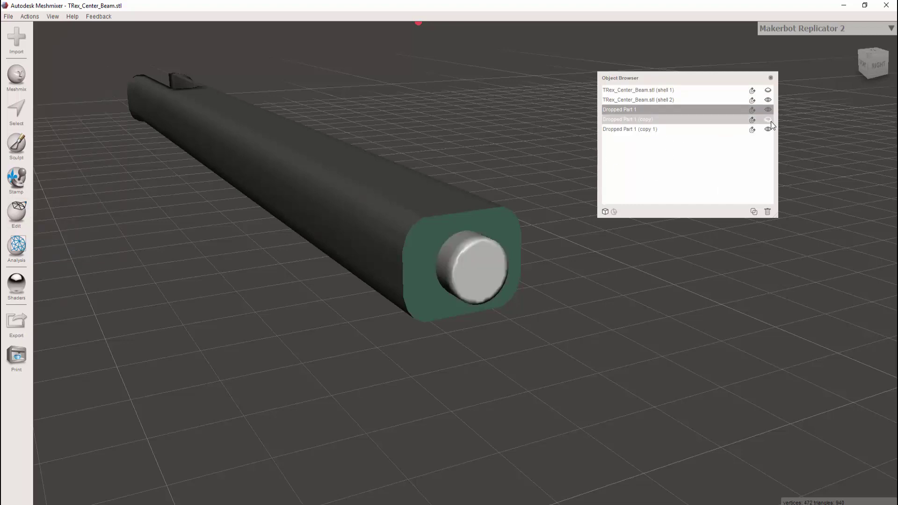
left_click(769, 129)
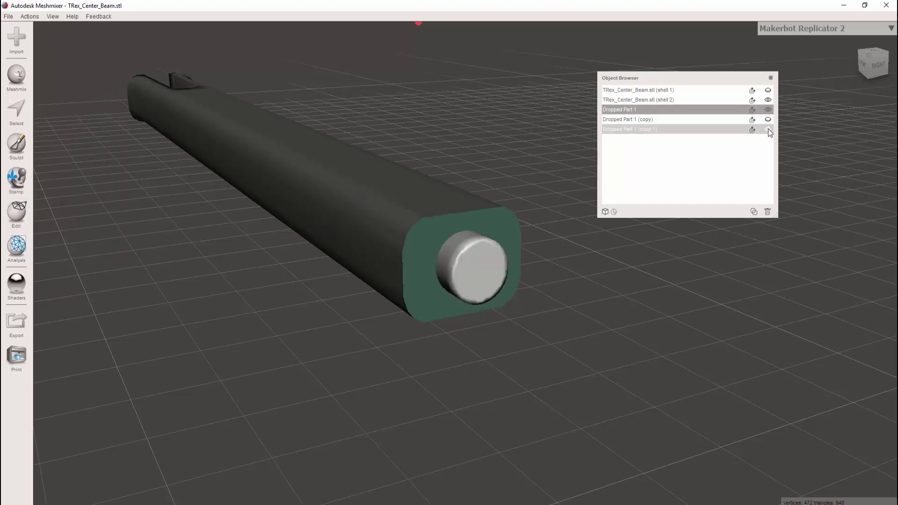
Step: Subtract the original cylinder from shell 2 with Boolean Difference, using intersection curves, a lower target edge scale and no auto-reduce
left_click(656, 102)
left_click(654, 108)
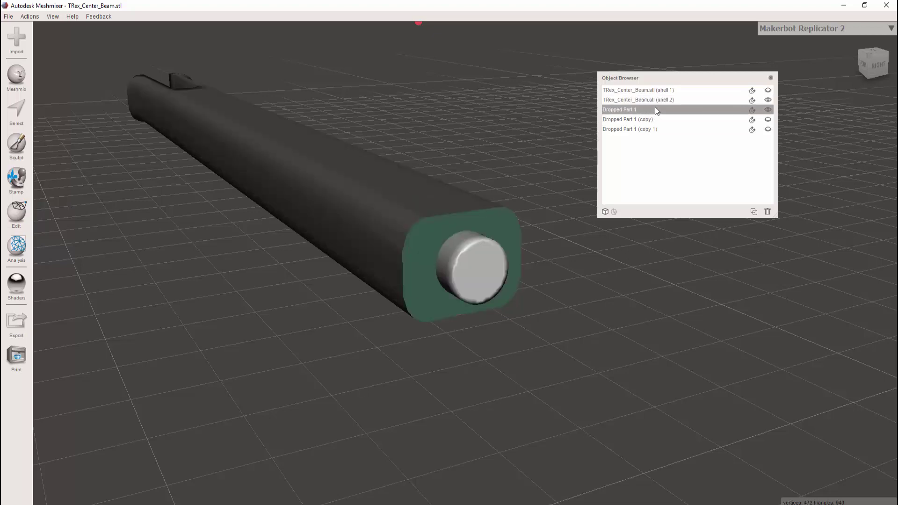
left_click(413, 200)
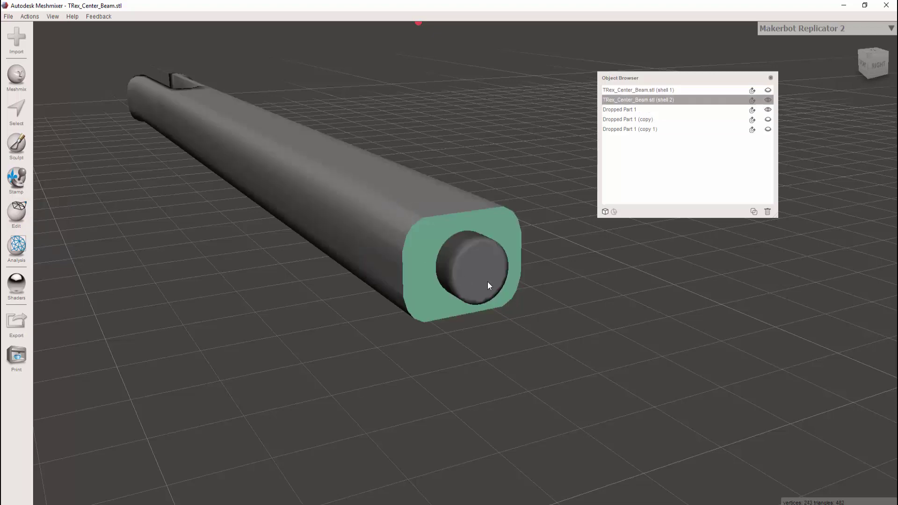
left_click(479, 269, "shift")
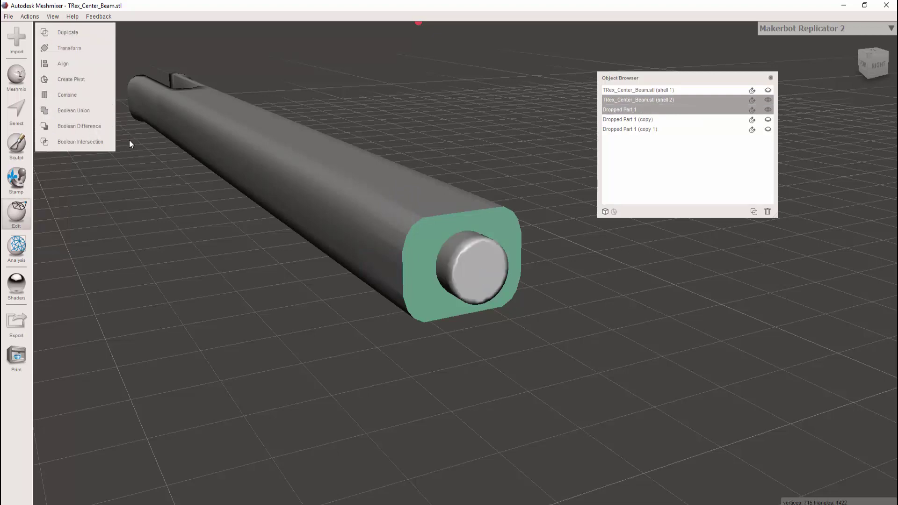
left_click(97, 127)
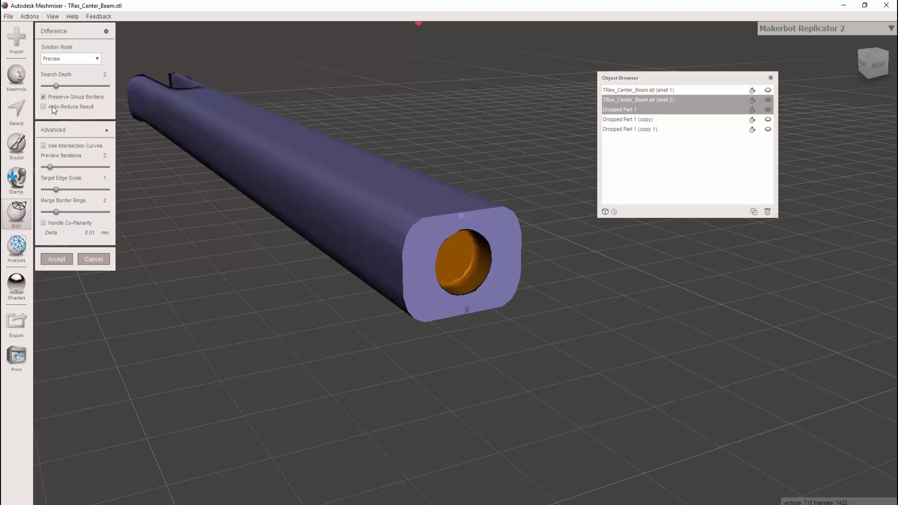
left_click(44, 146)
left_click_drag(55, 189, 44, 189)
left_click(53, 259)
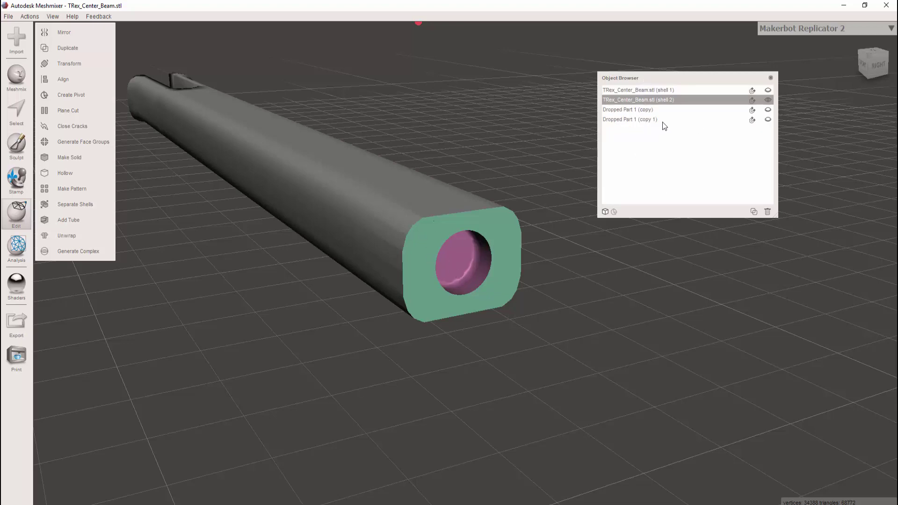
Step: Show shell 1 as the active object, hide shell 2, and show the first cylinder copy at its cut face
left_click(657, 91)
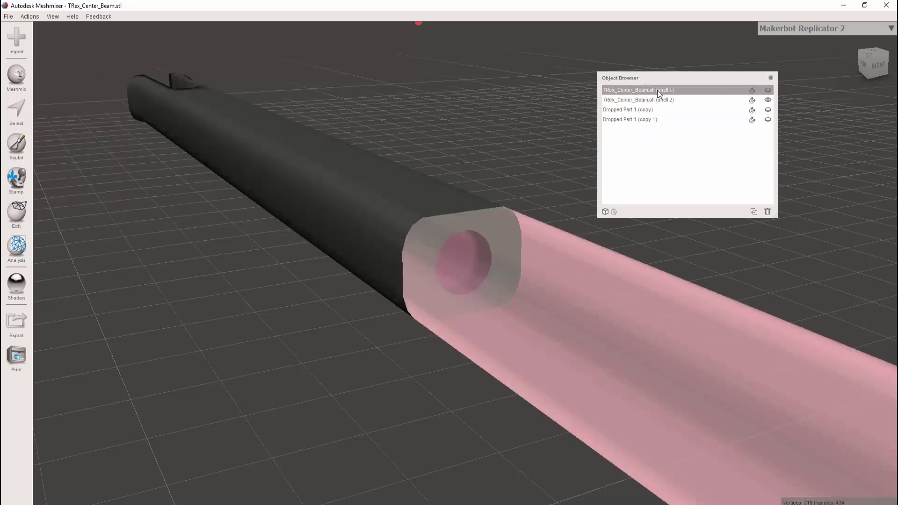
right_click_drag(337, 401, 474, 355)
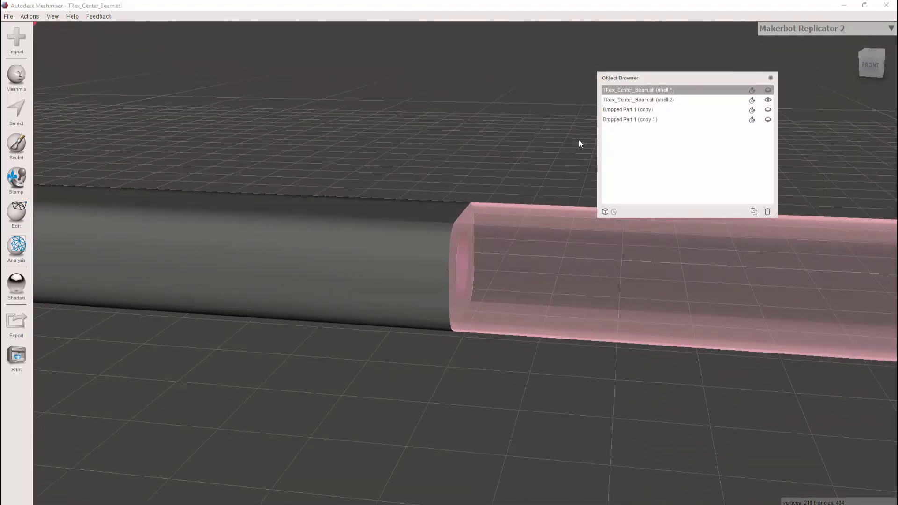
left_click(769, 90)
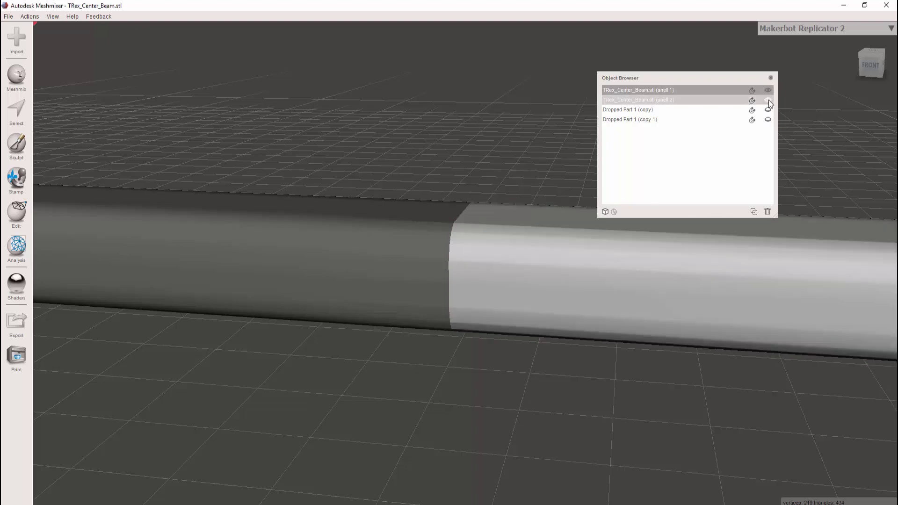
left_click(768, 100)
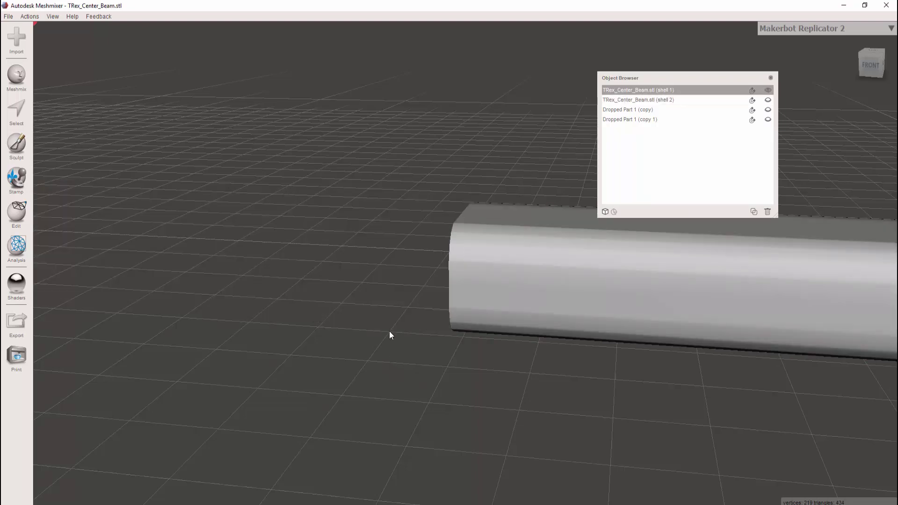
right_click_drag(390, 330, 489, 255)
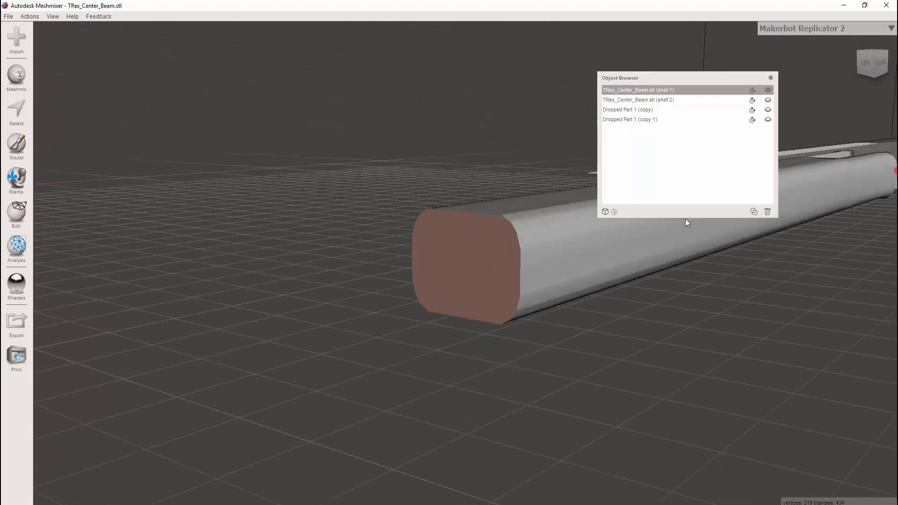
left_click(768, 110)
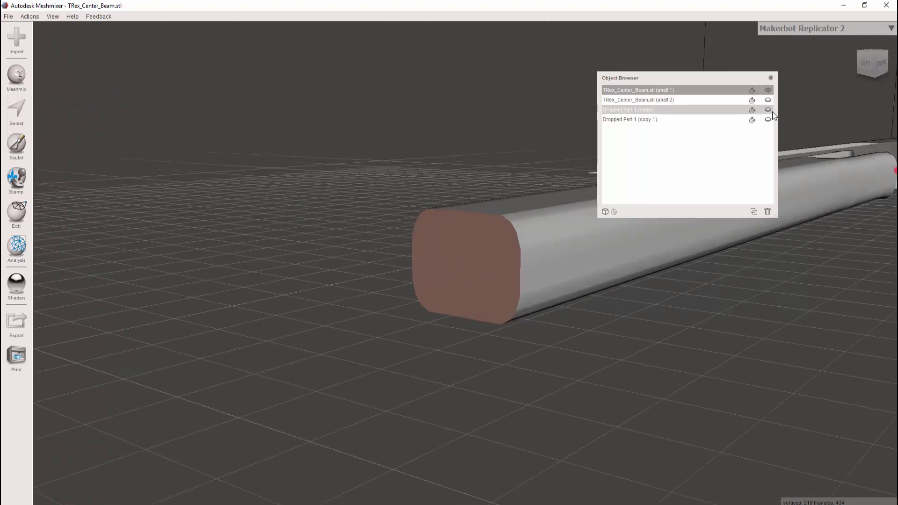
left_click(768, 110)
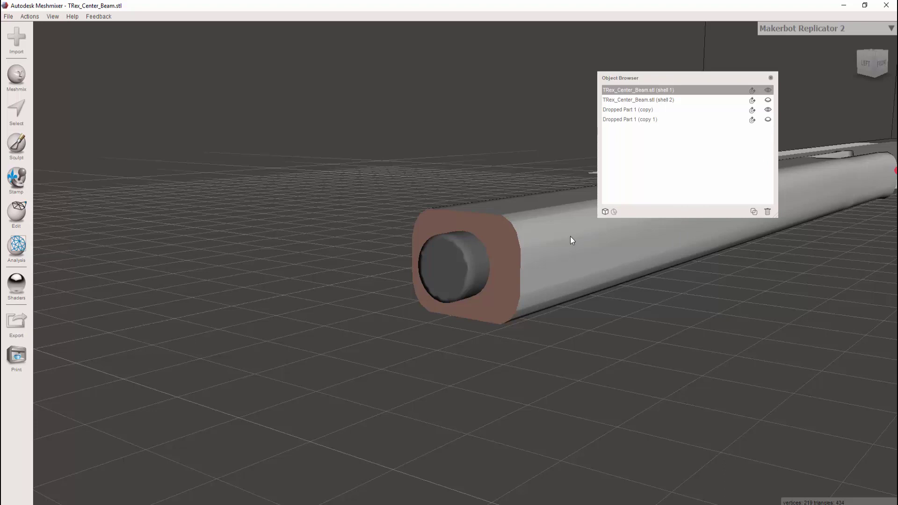
Step: Subtract the cylinder copy from shell 1 with Boolean Difference, disabling auto-reduce, enabling intersection curves and lowering the target edge scale
left_click(459, 278, "shift")
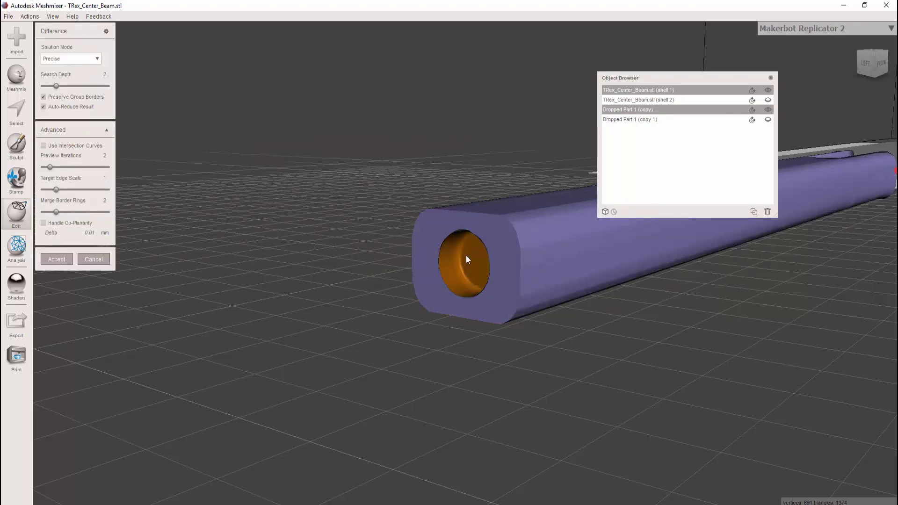
left_click(44, 106)
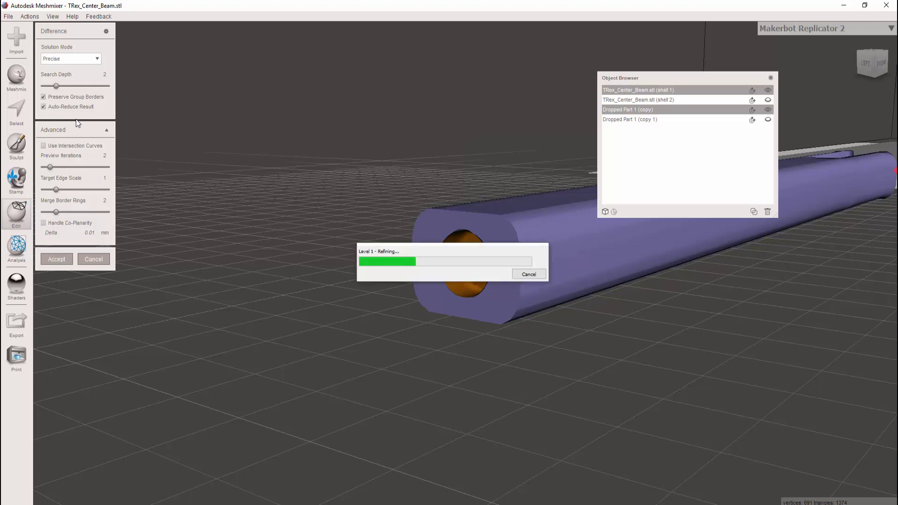
left_click(46, 146)
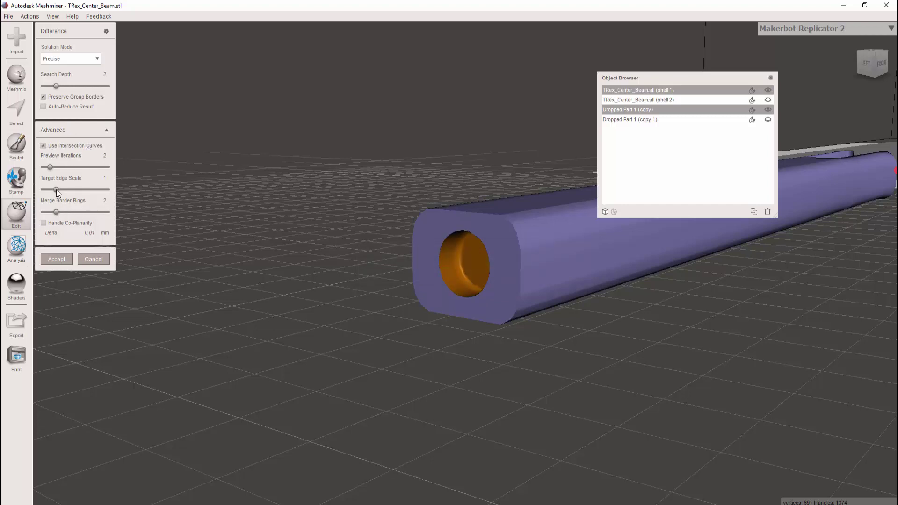
left_click_drag(54, 190, 46, 190)
left_click(56, 260)
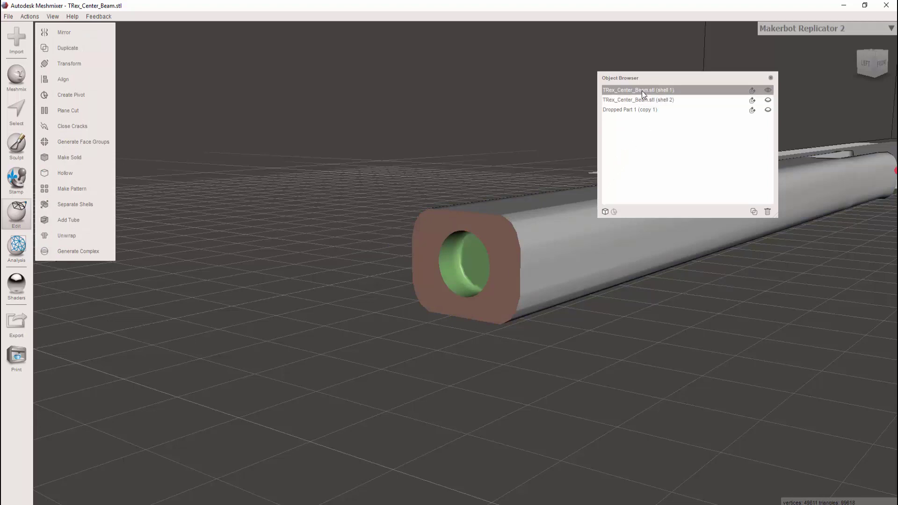
Step: Hide both beam shells and show the remaining cylinder copy alone as the active object
left_click(669, 92)
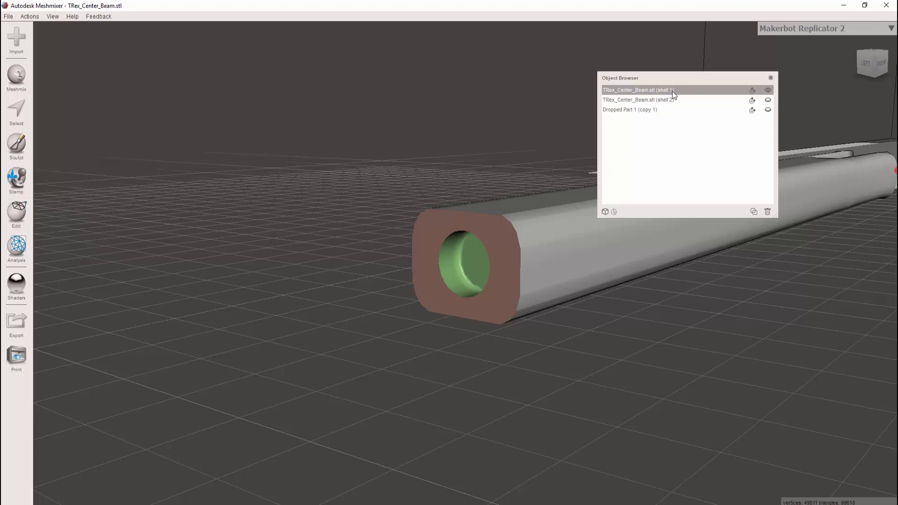
left_click(768, 100)
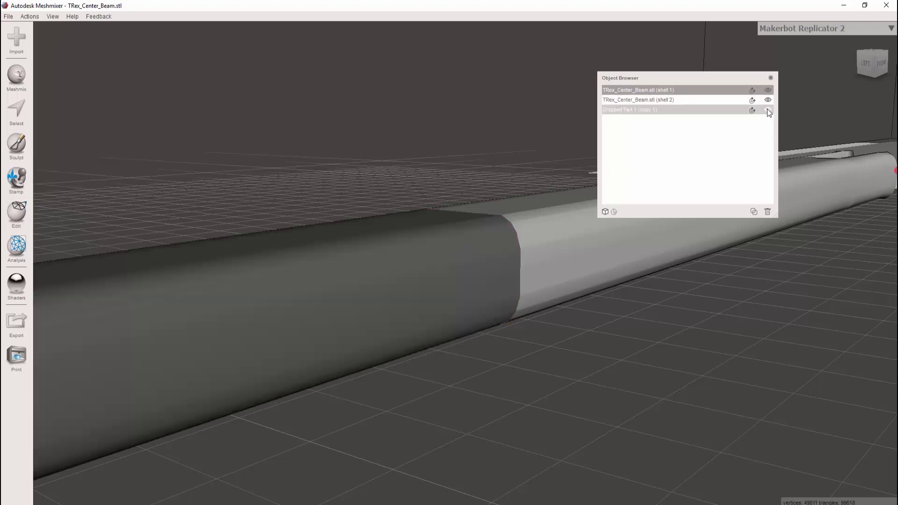
left_click(769, 99)
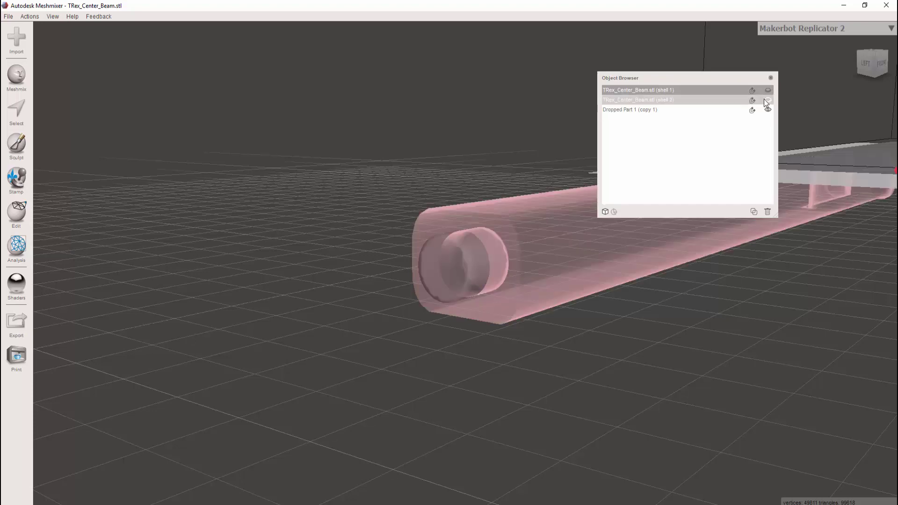
left_click(632, 110)
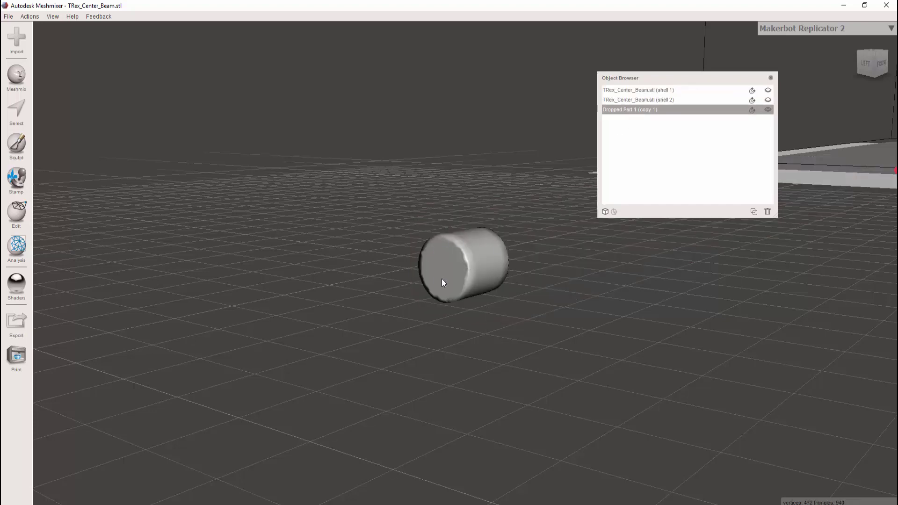
Step: Hide the remaining cylinder copy and show shell 2 as the only visible, active object
left_click(768, 109)
left_click(768, 101)
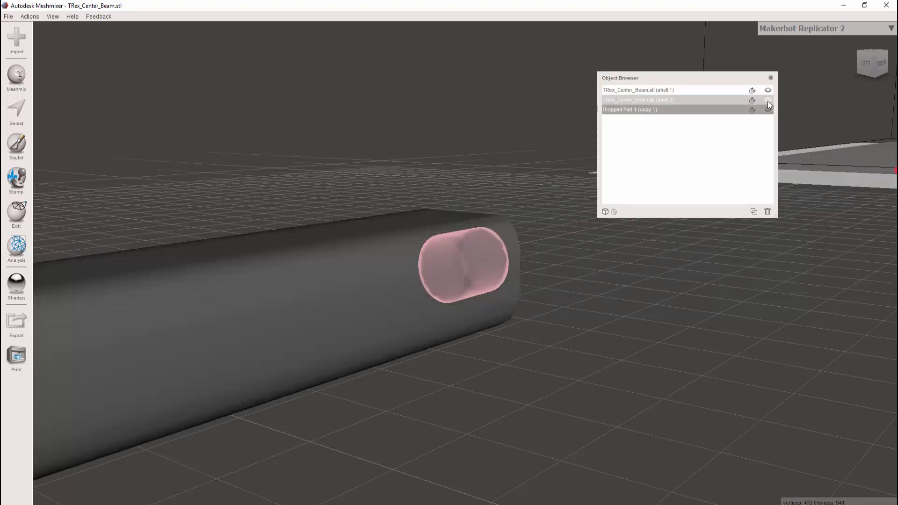
left_click(739, 101)
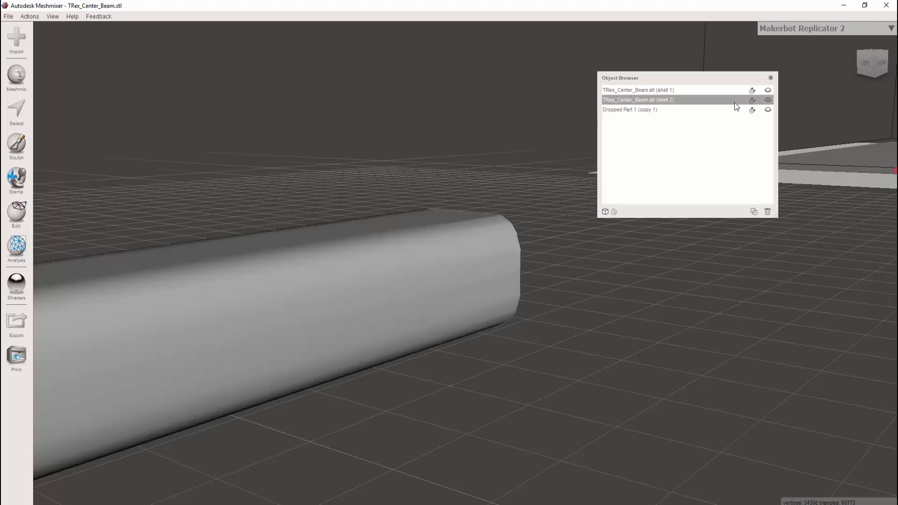
Step: Hide shell 2 and show shell 1 as the only visible, active object
left_click(768, 100)
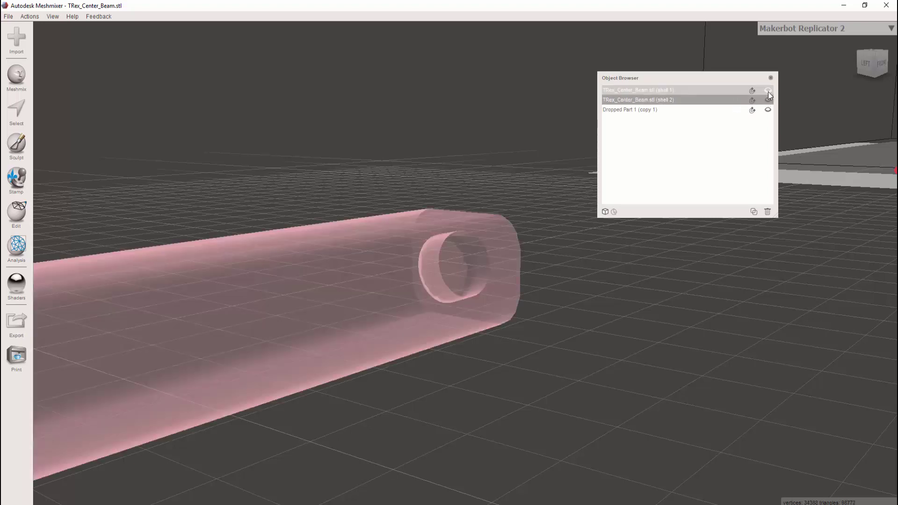
left_click(768, 90)
left_click(716, 93)
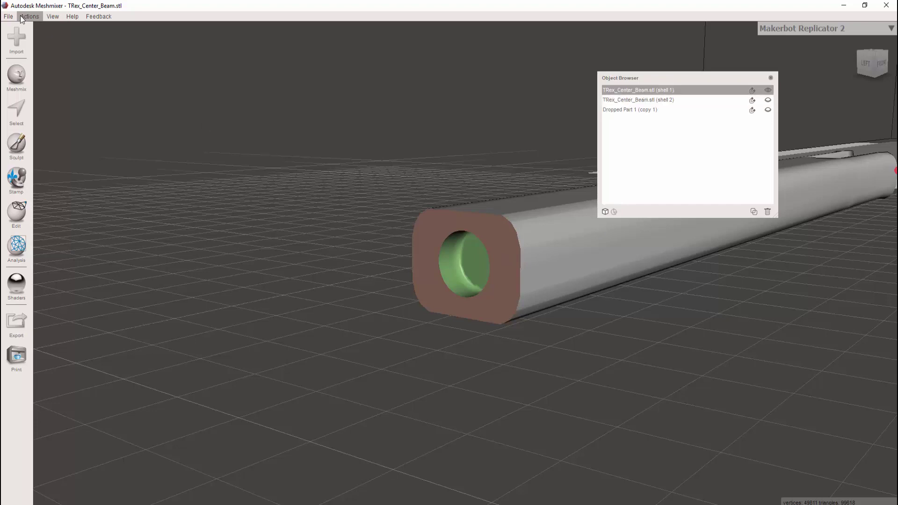
Step: Export shell 1 to the Desktop as a binary STL file named "Trex right beam"
left_click(9, 16)
left_click(52, 158)
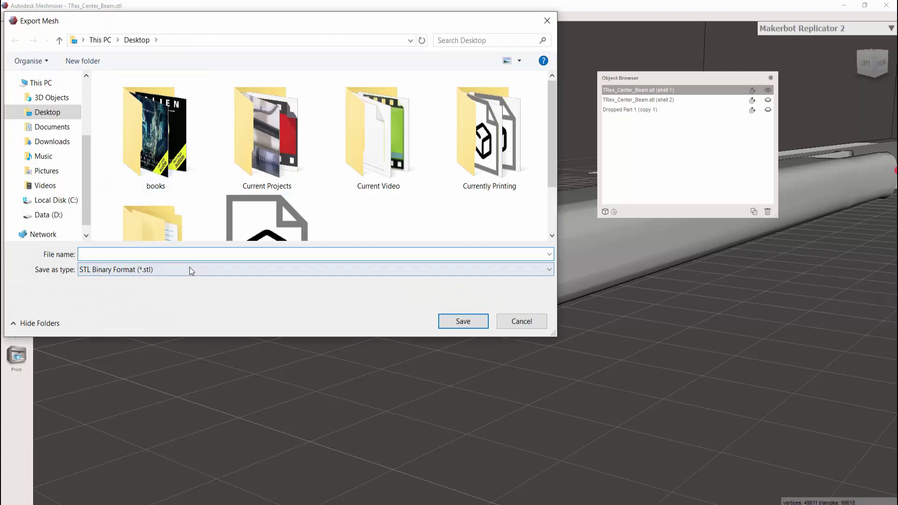
type("rig")
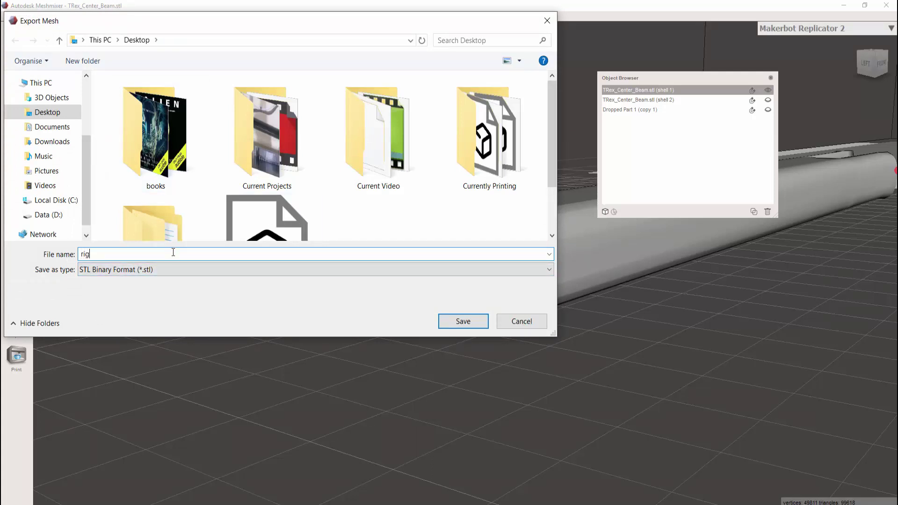
type("ht beam")
type("Trex")
left_click(459, 321)
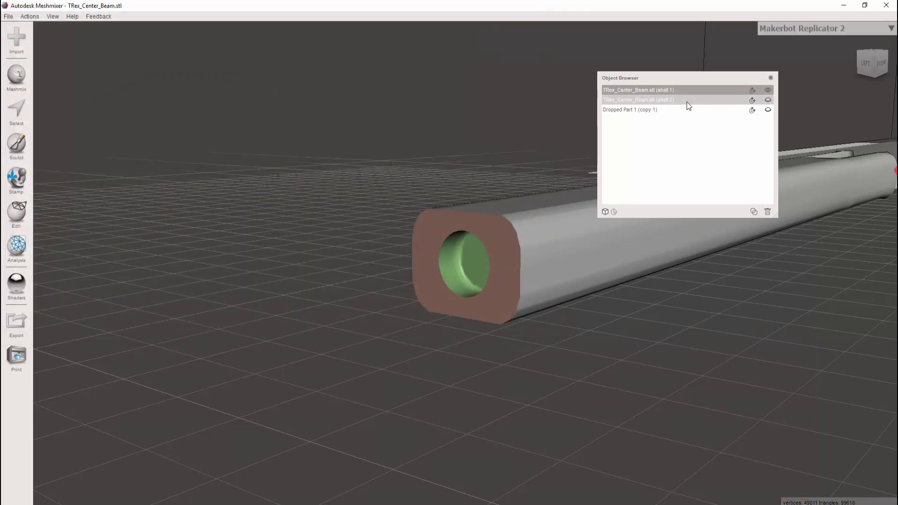
Step: Make shell 2 the active object and hide shell 1
left_click(646, 102)
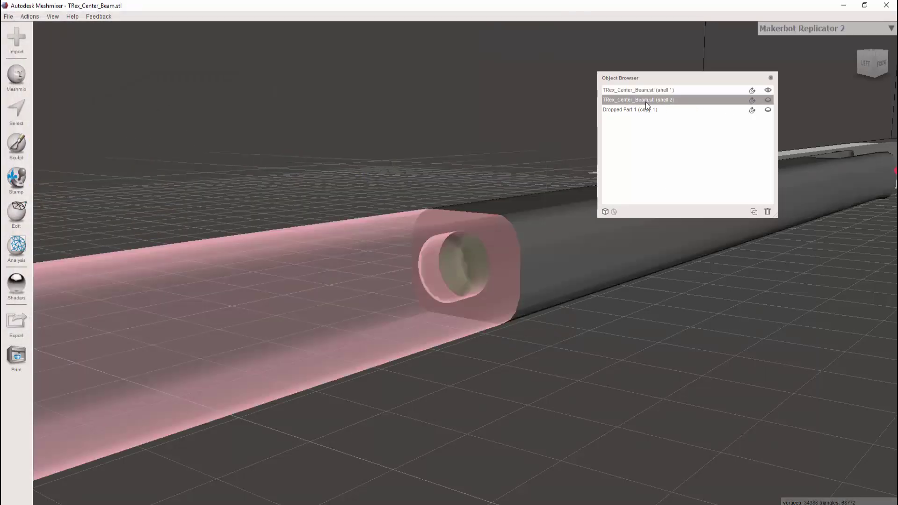
left_click(769, 89)
left_click(769, 90)
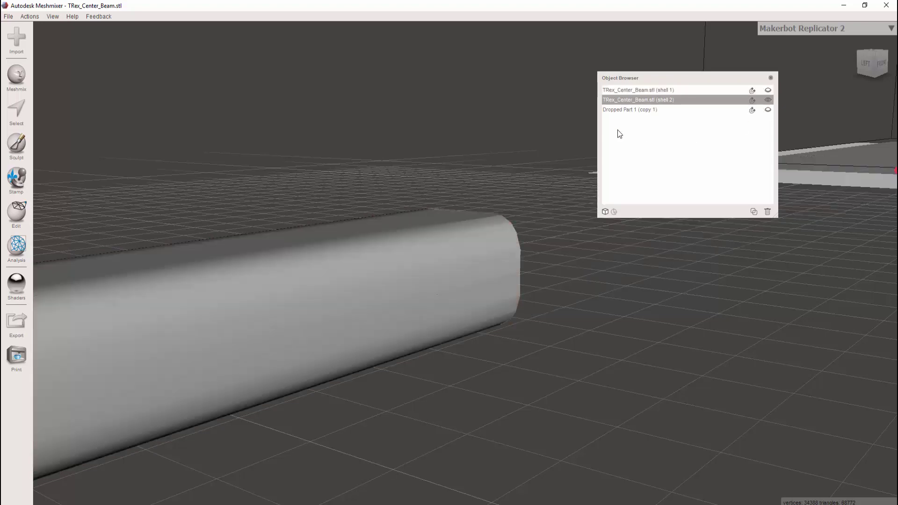
Step: Export shell 2 to the Desktop as a binary STL file named "Trex left beam"
left_click(25, 16)
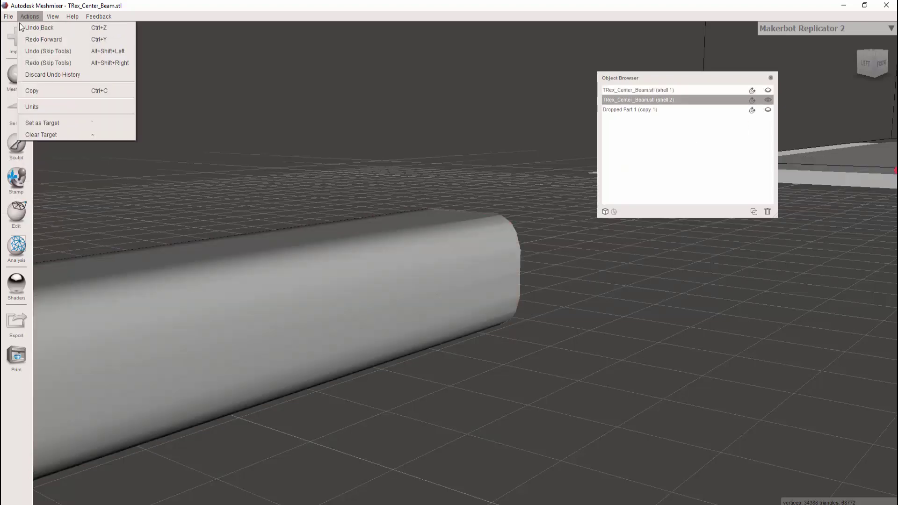
mouse_move(8, 17)
left_click(56, 162)
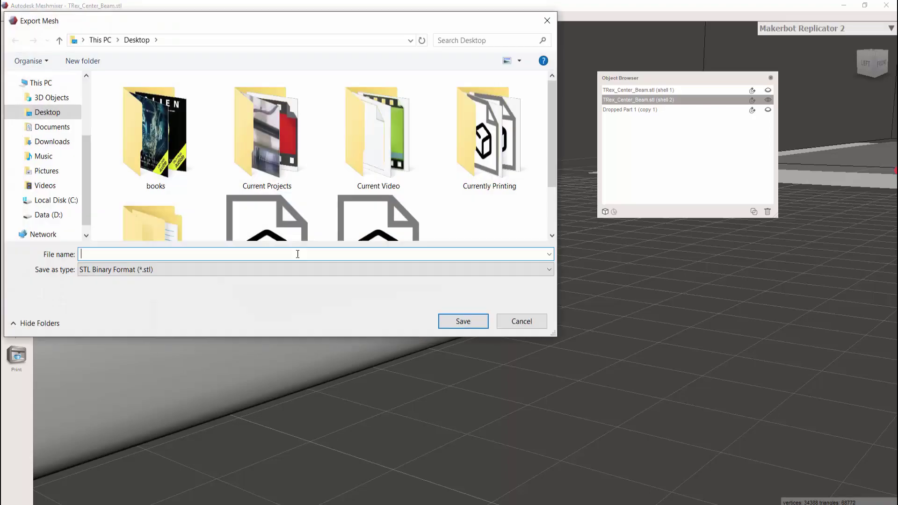
type("Tre")
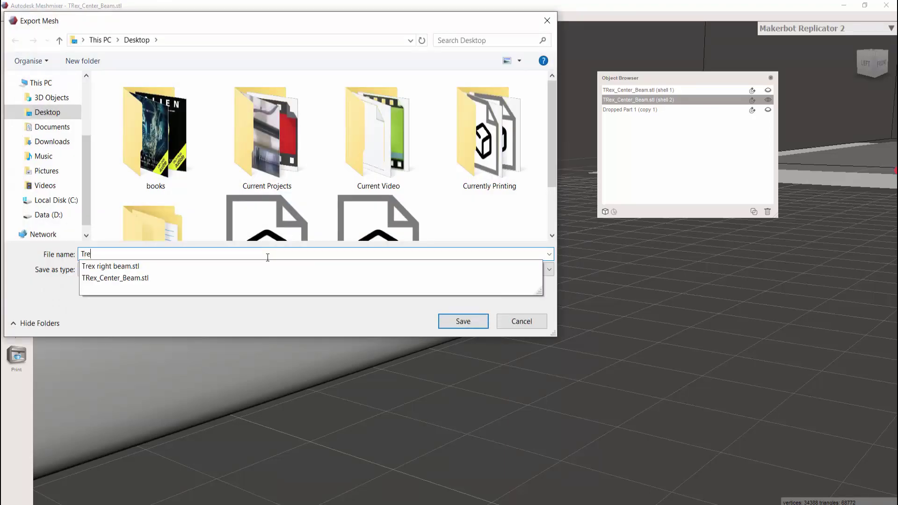
type("x ")
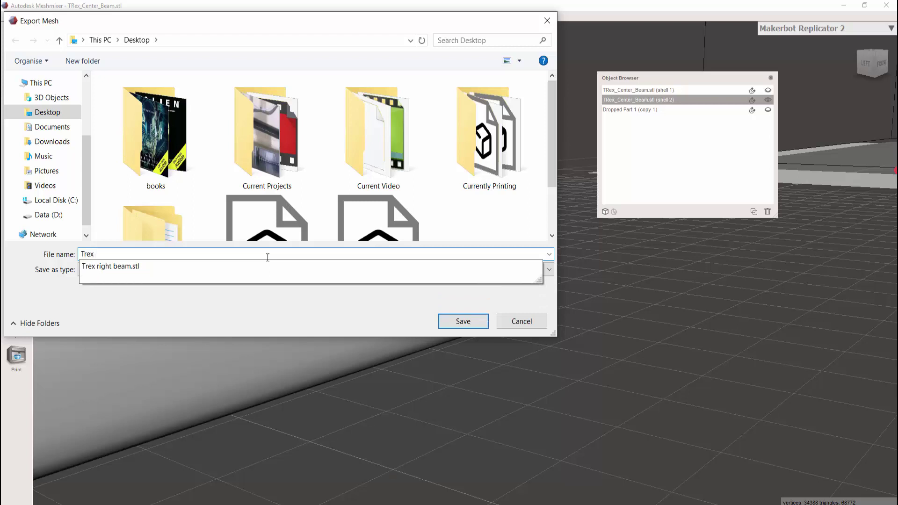
type("left b")
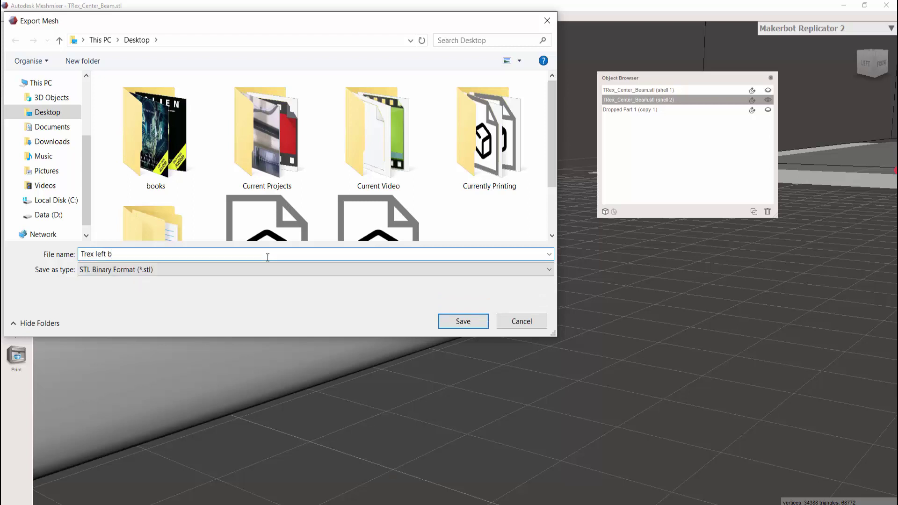
type("eam")
left_click(476, 320)
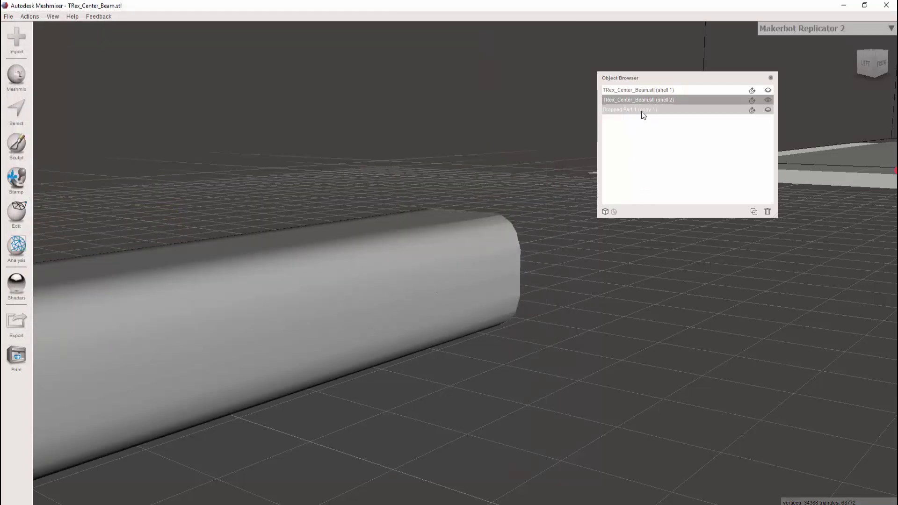
Step: Hide shell 2 and show the remaining cylinder copy as the only visible, active object
left_click(768, 101)
left_click(769, 109)
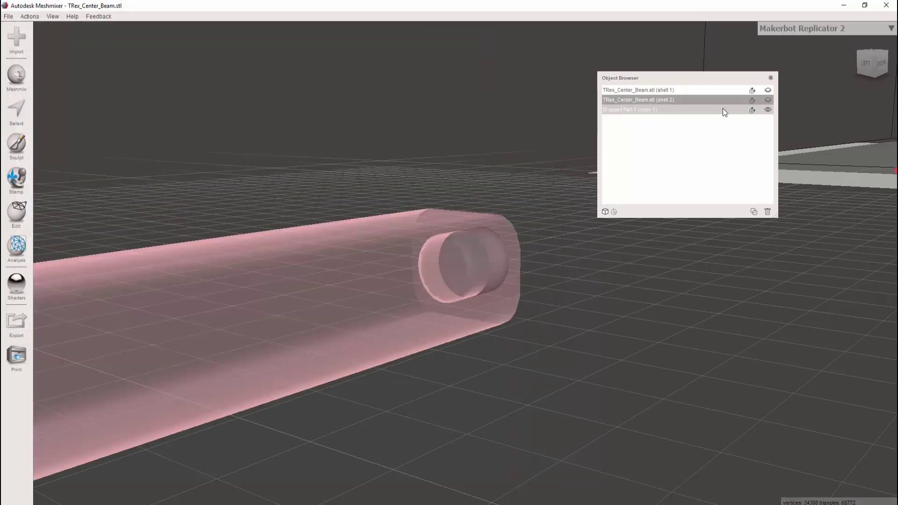
left_click(722, 110)
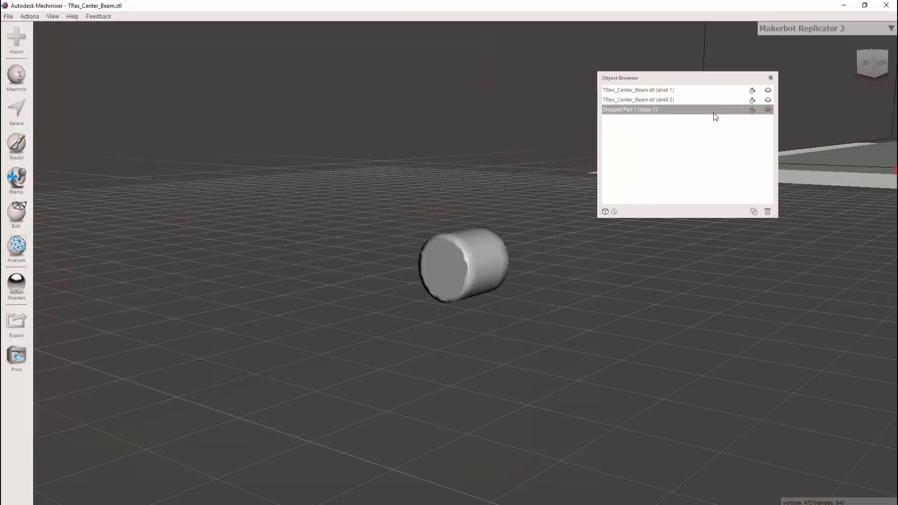
Step: Export the cylinder copy to the Desktop as a binary STL file named "Trex peg"
left_click(9, 17)
left_click(39, 162)
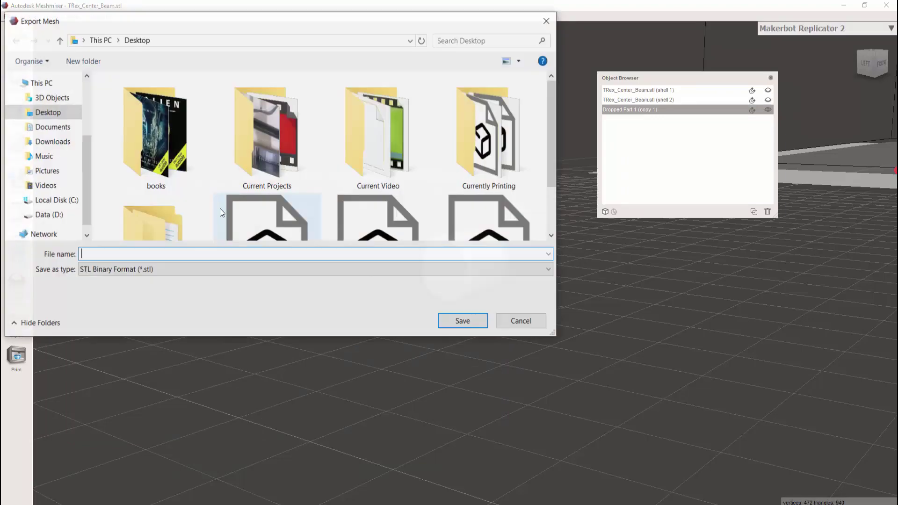
type("Tr")
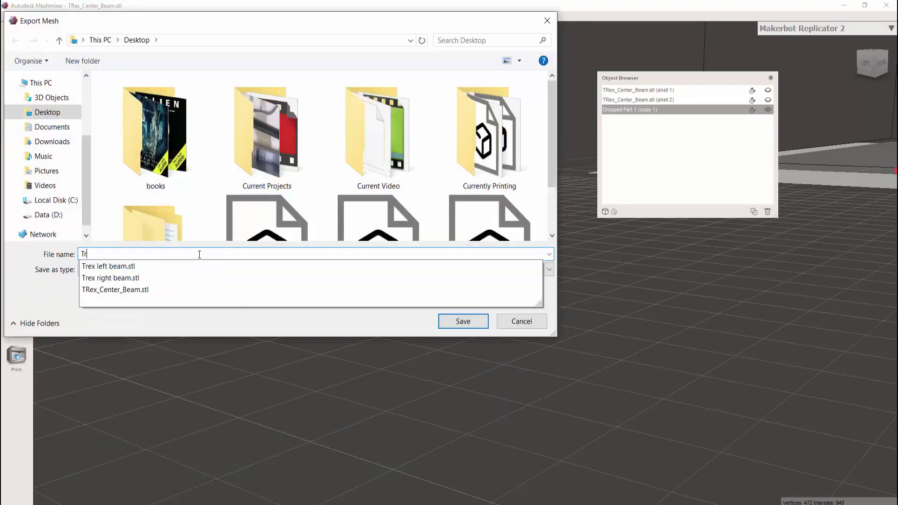
type("ex peg")
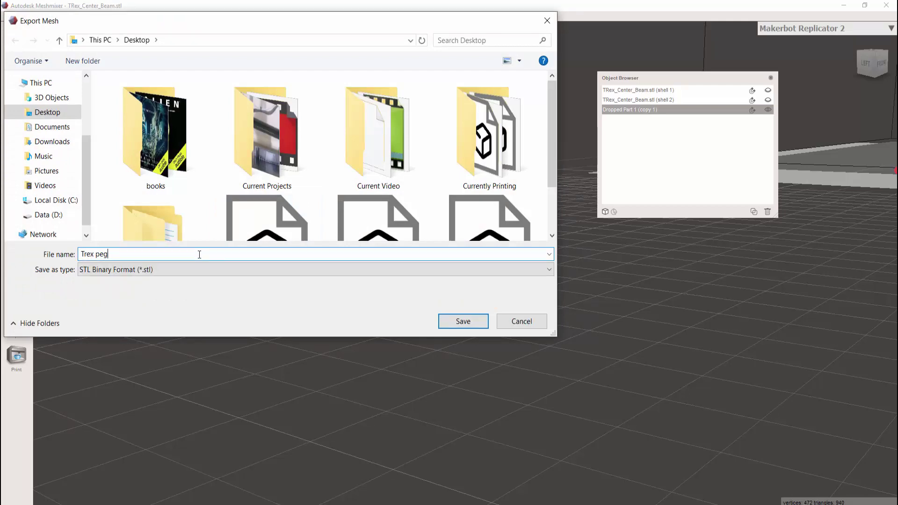
left_click(475, 325)
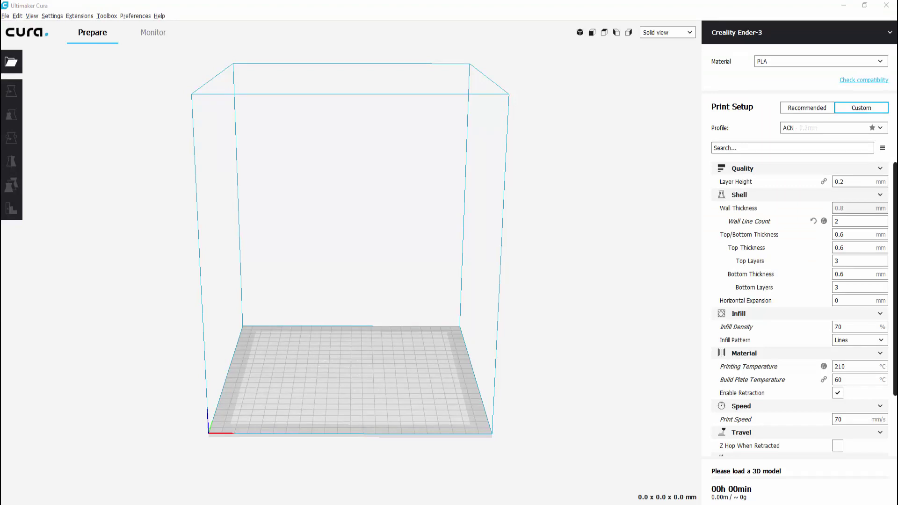
Step: Switch to Cura and load the Trex left beam, right beam and peg STL files onto the build plate
left_click_drag(341, 253, 352, 263)
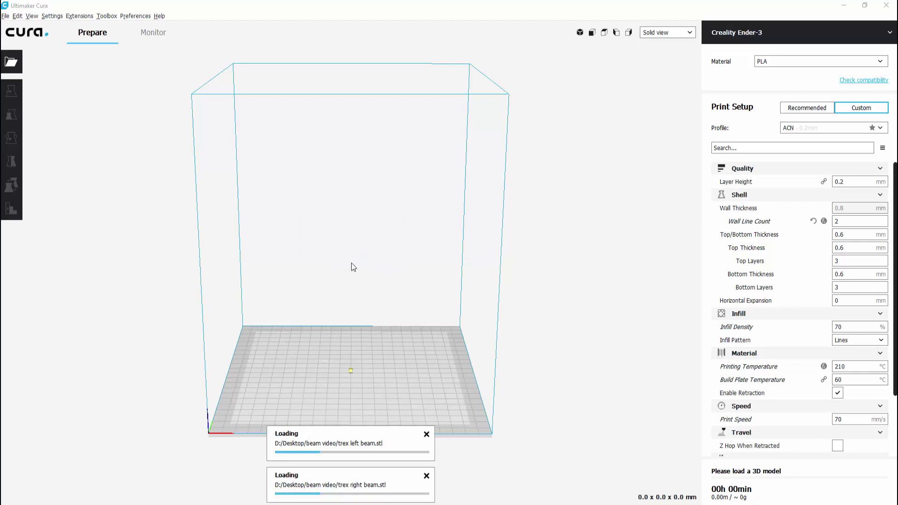
scroll(380, 372, "up", 4)
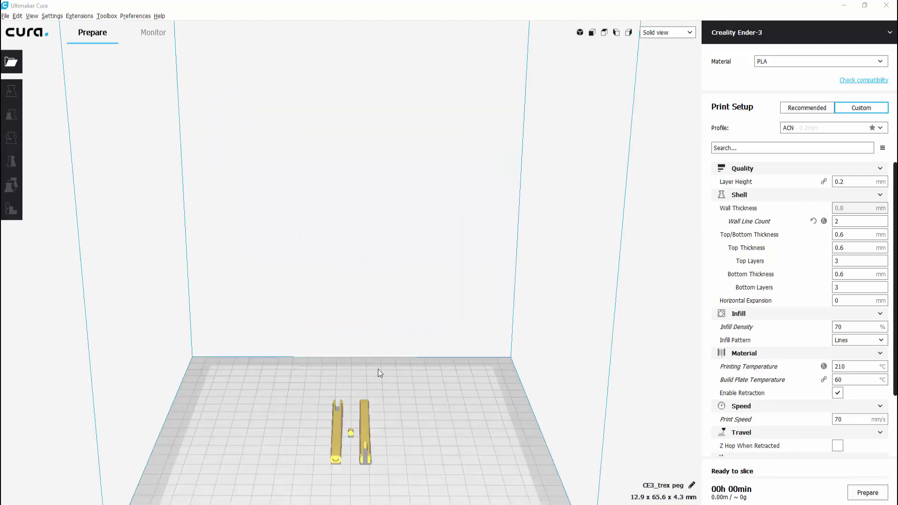
scroll(384, 411, "down", 3)
right_click(546, 417)
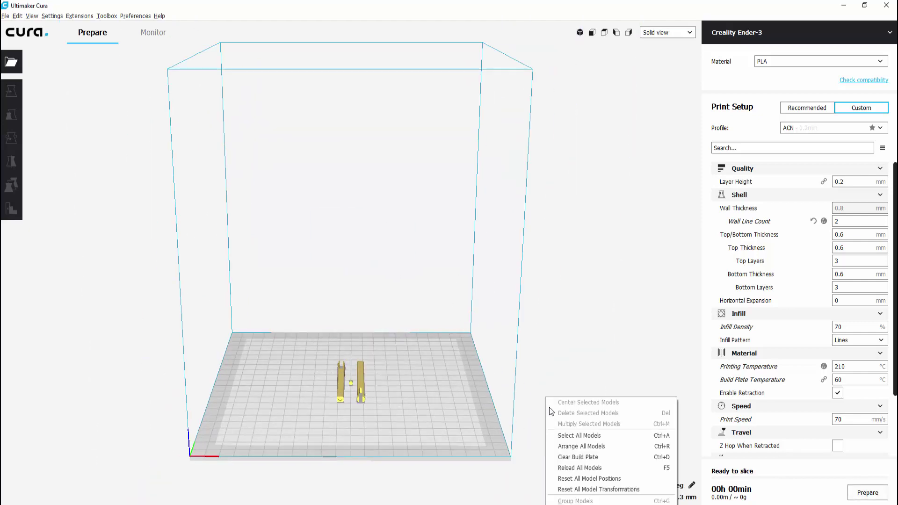
left_click(567, 324)
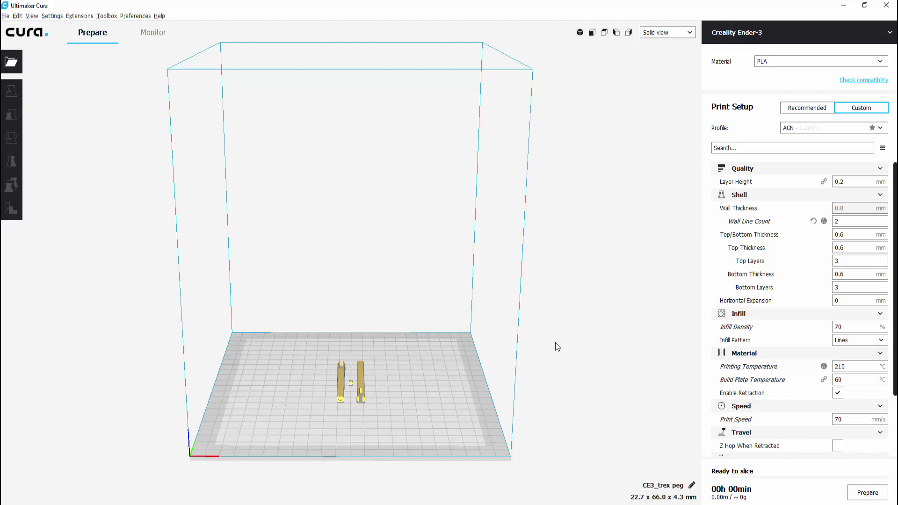
Step: Select both beam halves together and scale them uniformly to 200%
middle_click_drag(555, 343, 575, 187)
scroll(352, 282, "up", 5)
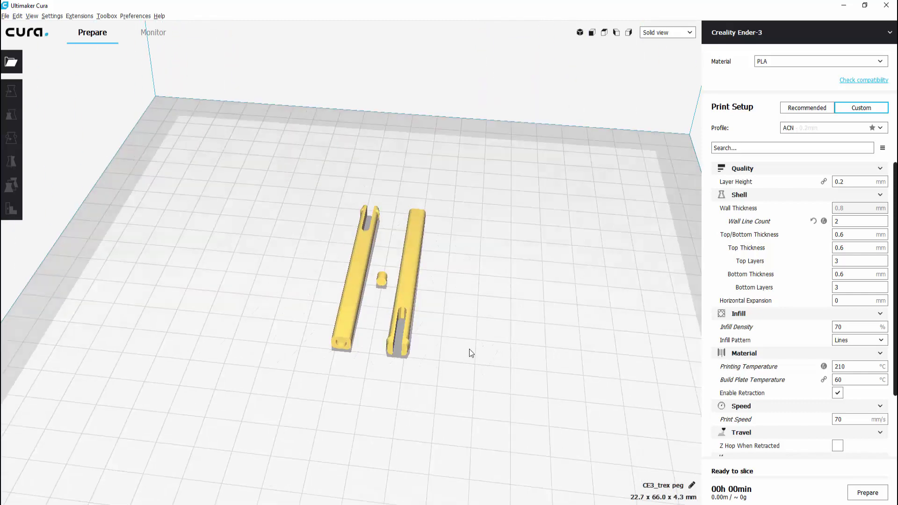
right_click_drag(470, 349, 327, 281)
left_click(356, 271)
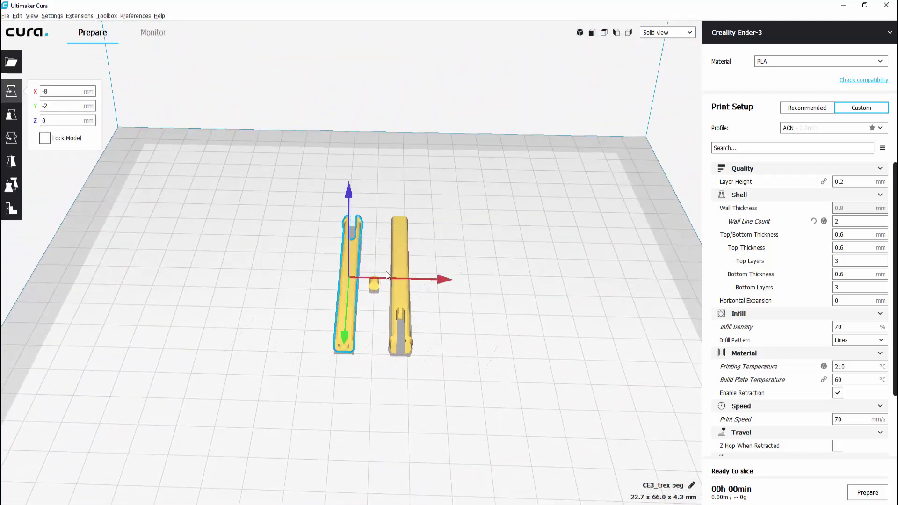
left_click(403, 257, "ctrl")
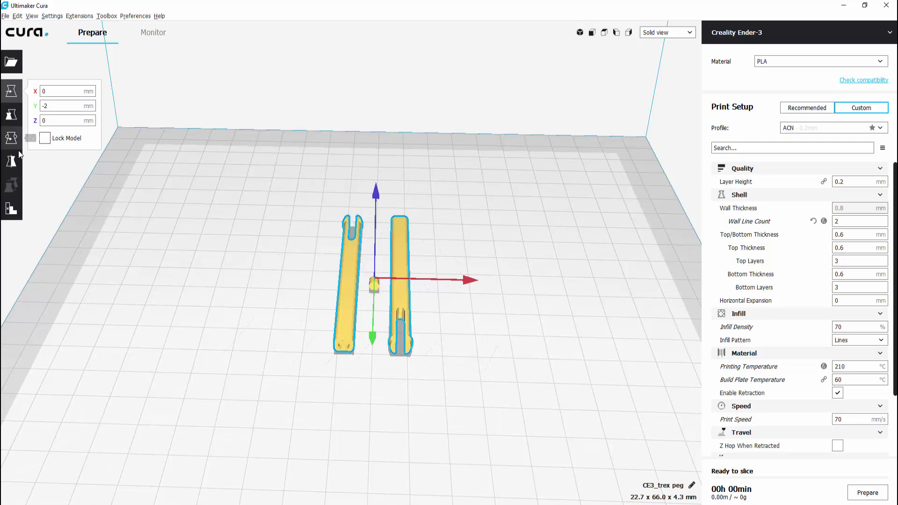
left_click(8, 141)
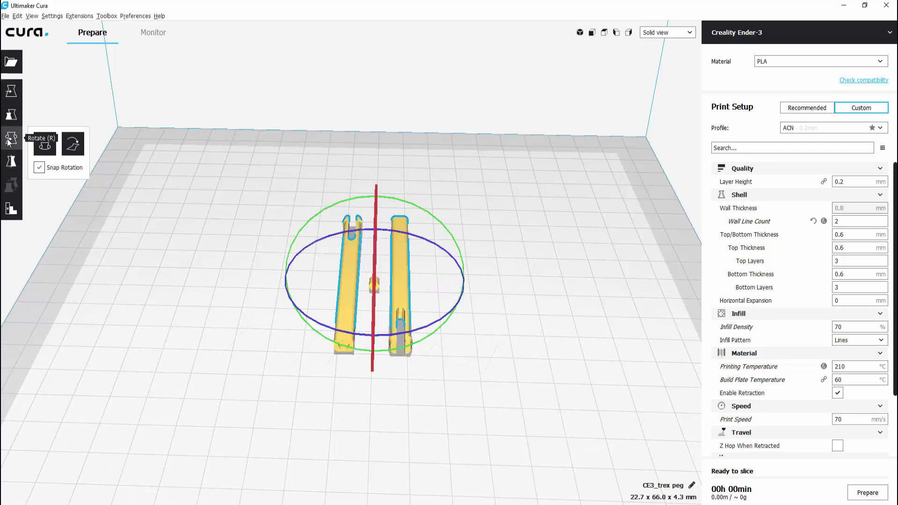
left_click(12, 115)
double_click(112, 118)
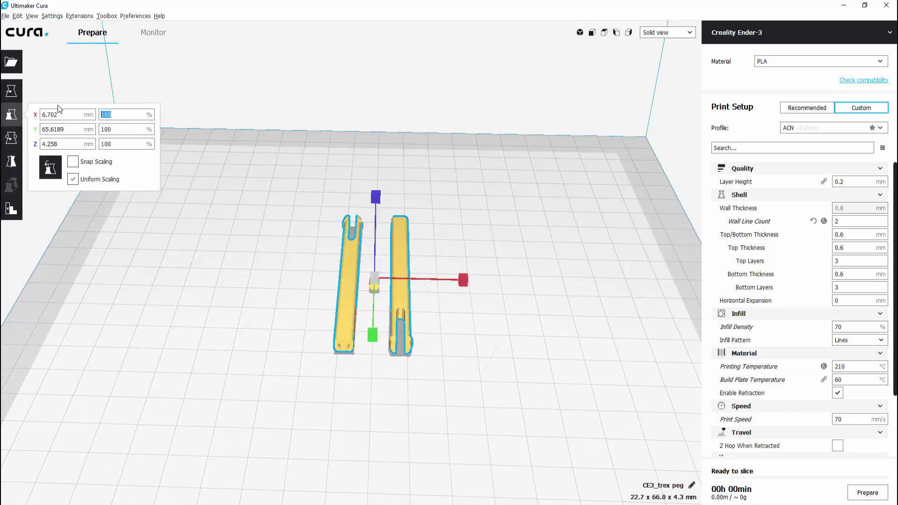
type("200")
key("Return")
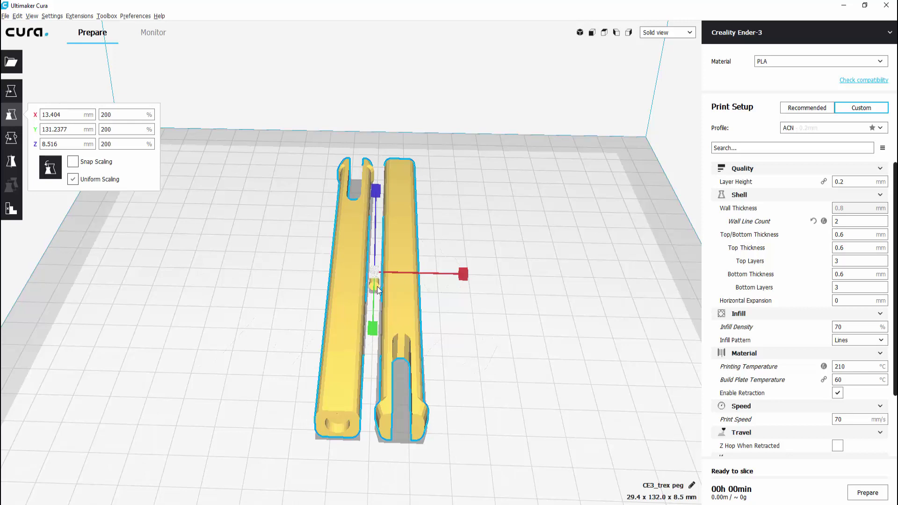
Step: Scale the peg uniformly to 195% and move it out from between the beams to about X 24.5 mm
left_click(479, 308)
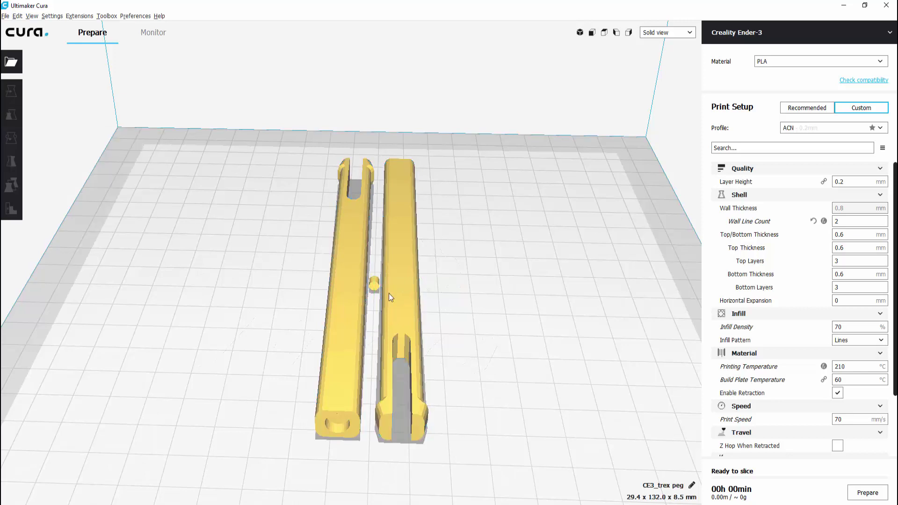
left_click(375, 284)
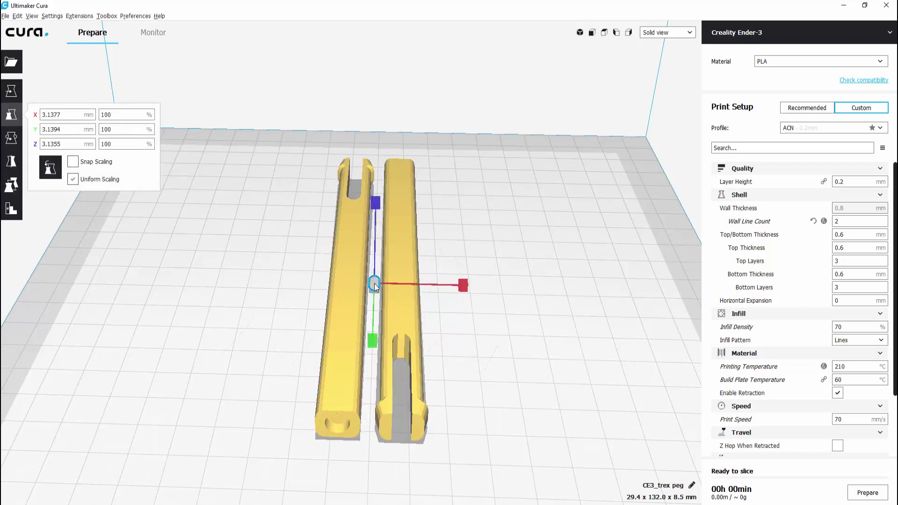
double_click(119, 114)
type("195")
key("Return")
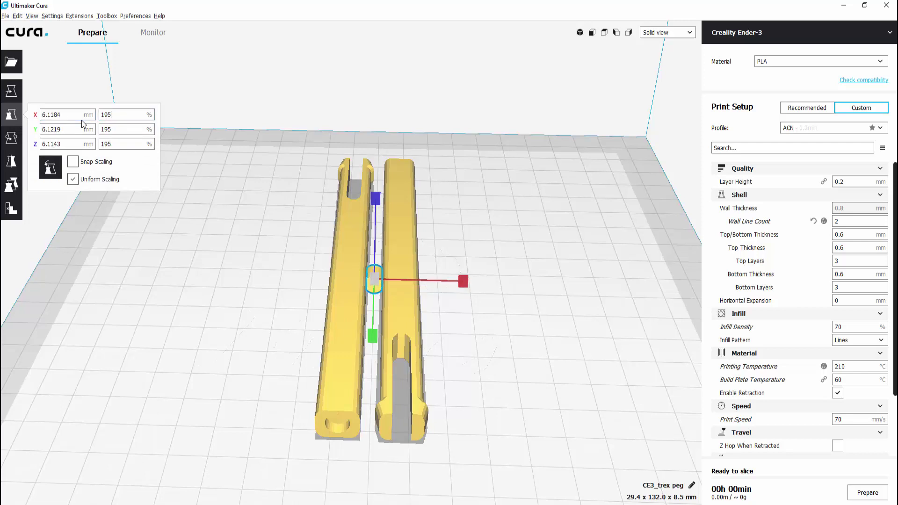
left_click(11, 91)
left_click_drag(463, 281, 543, 283)
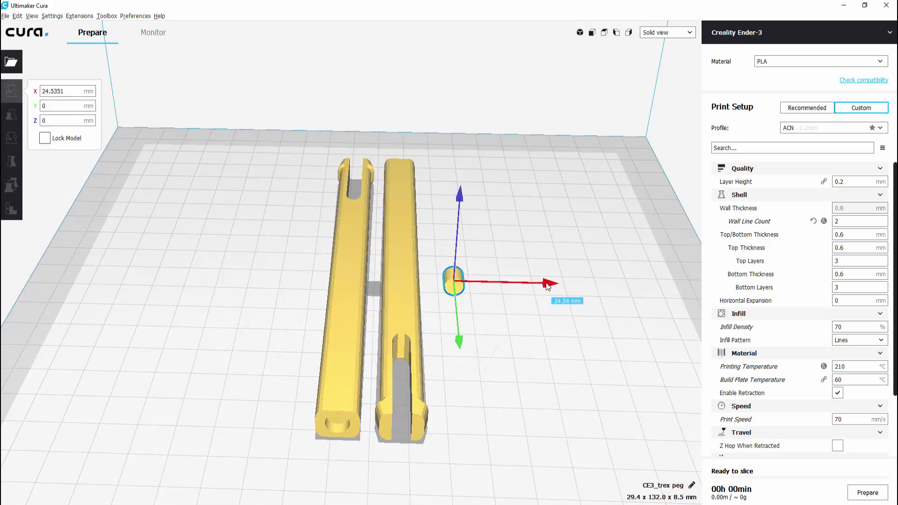
Step: Rotate the peg about the X axis so that it stands upright on its flat end
right_click_drag(173, 358, 367, 309)
right_click_drag(202, 350, 202, 392)
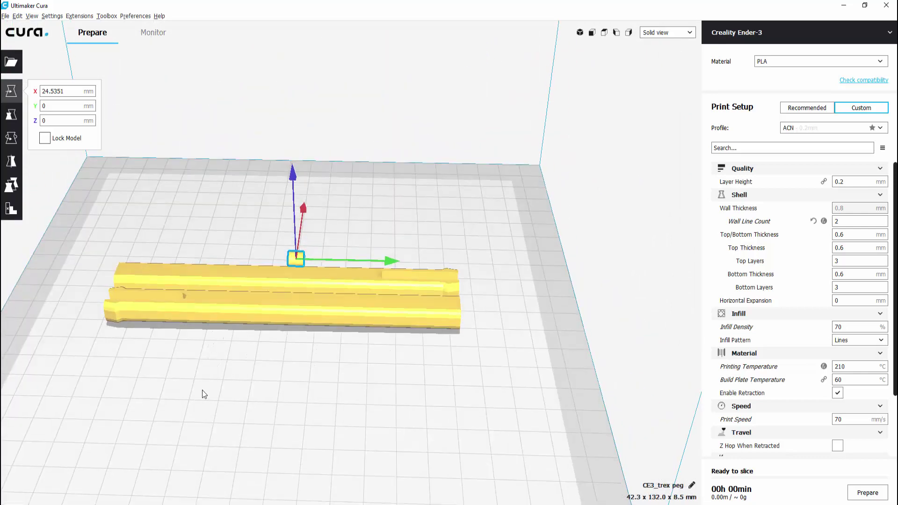
left_click(11, 138)
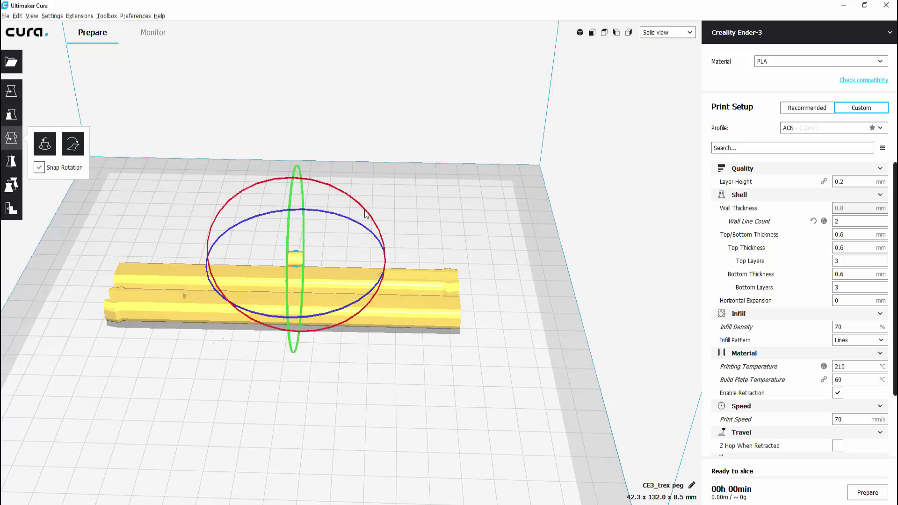
left_click_drag(369, 216, 197, 200)
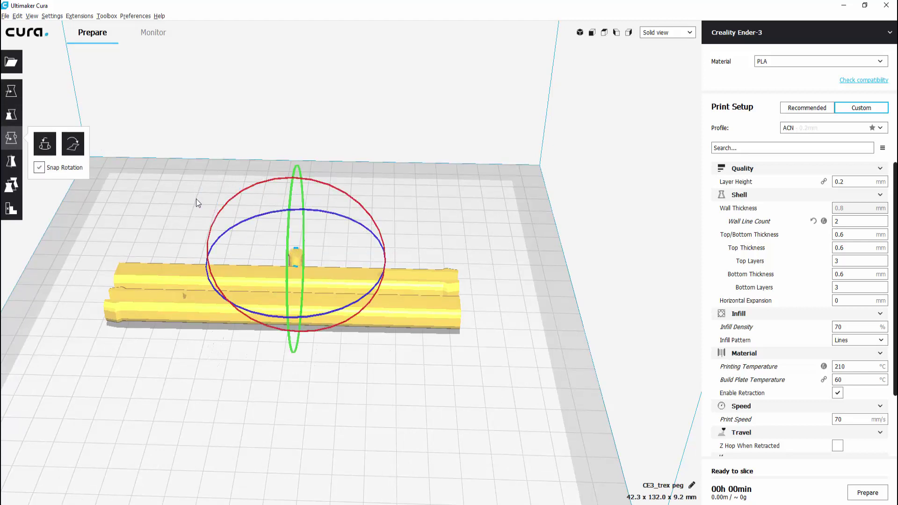
left_click(410, 363)
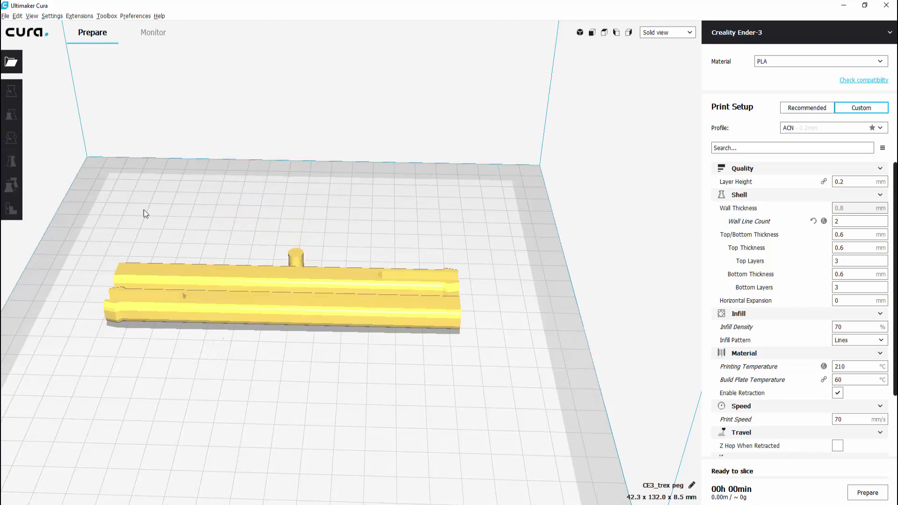
Step: Move the upright peg along the Y axis to about -66.3 mm, near one end of the beams
left_click(300, 255)
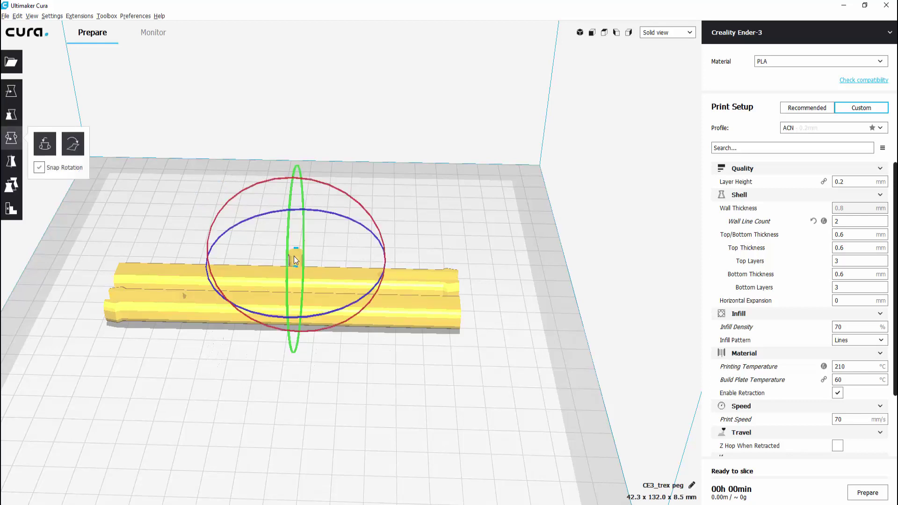
left_click(11, 91)
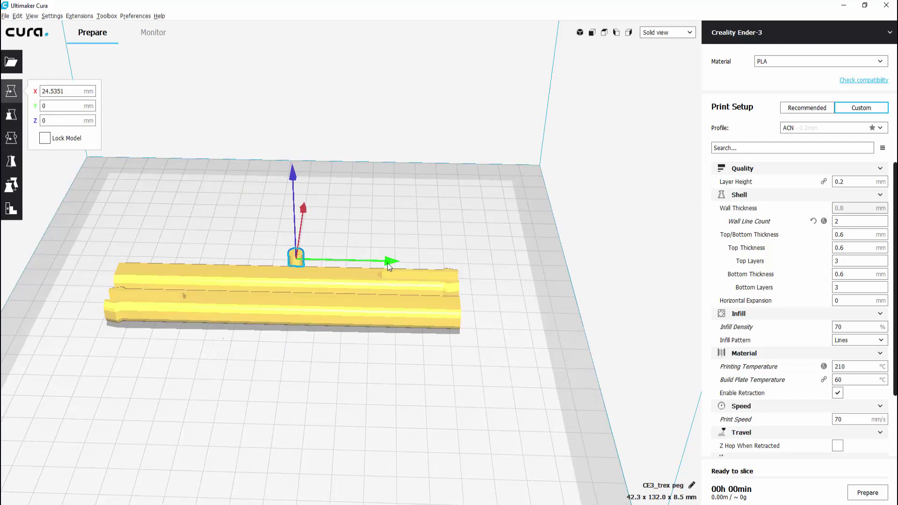
left_click_drag(387, 263, 225, 257)
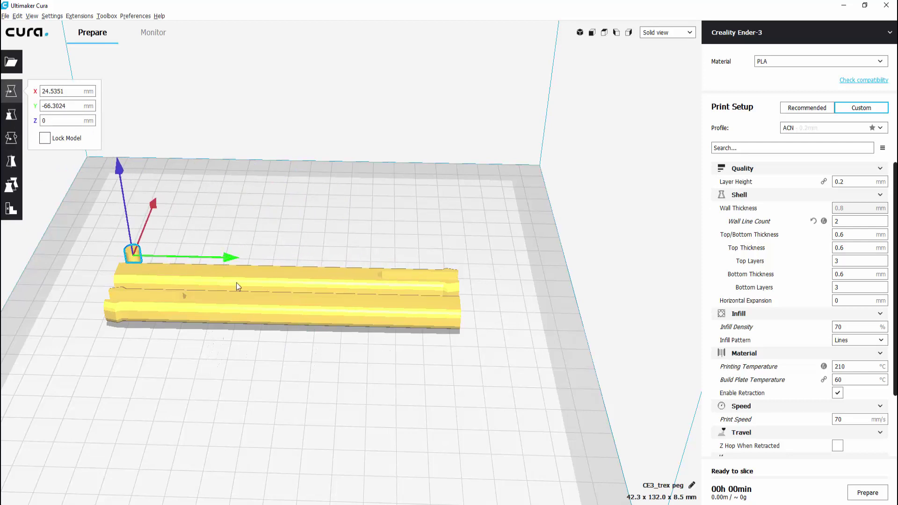
Step: Move the beam half farther from the peg about 11 mm away from the other half along the X axis
left_click(248, 304)
left_click_drag(289, 258, 292, 277)
left_click(360, 388)
scroll(349, 368, "up", 1)
mouse_move(439, 277)
right_mouse_down()
mouse_move(436, 252)
mouse_move(436, 285)
mouse_move(444, 285)
right_mouse_up()
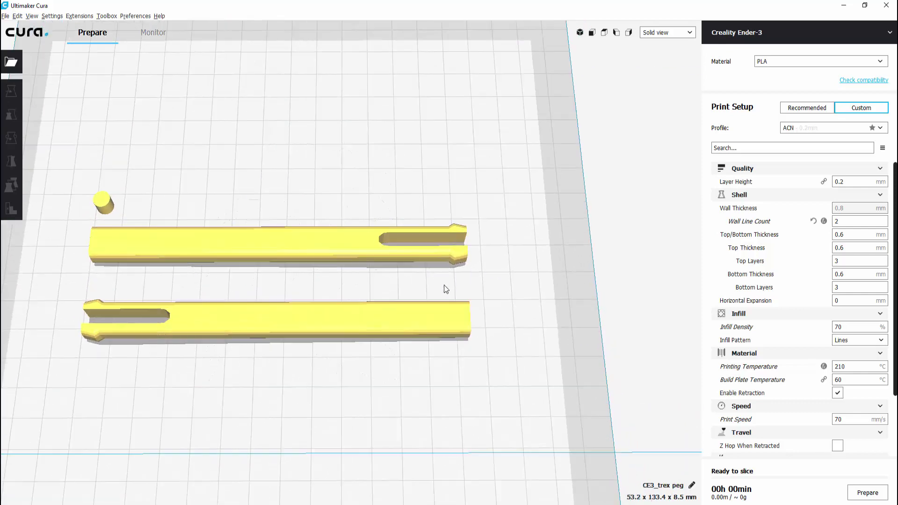
Step: Check the infill and build plate adhesion settings, then slice the arranged parts and start saving the G-code to a file
left_click(853, 331)
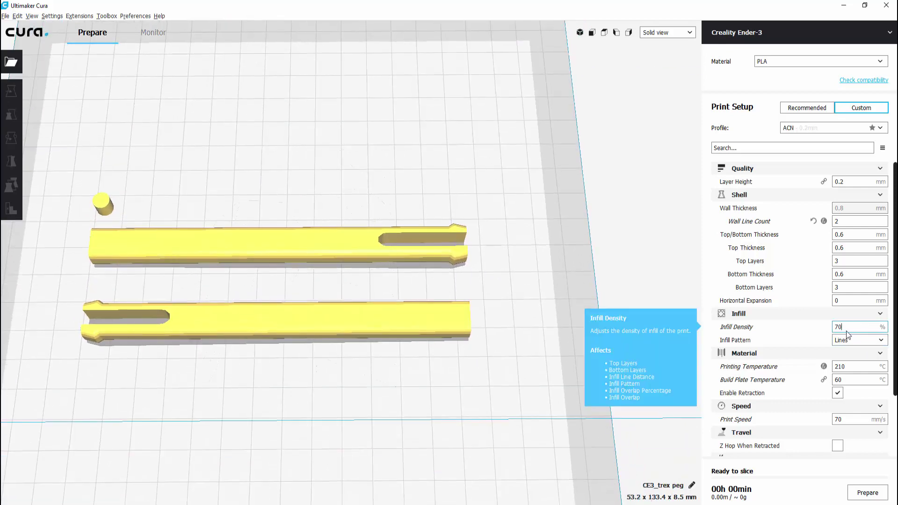
scroll(803, 373, "down", 3)
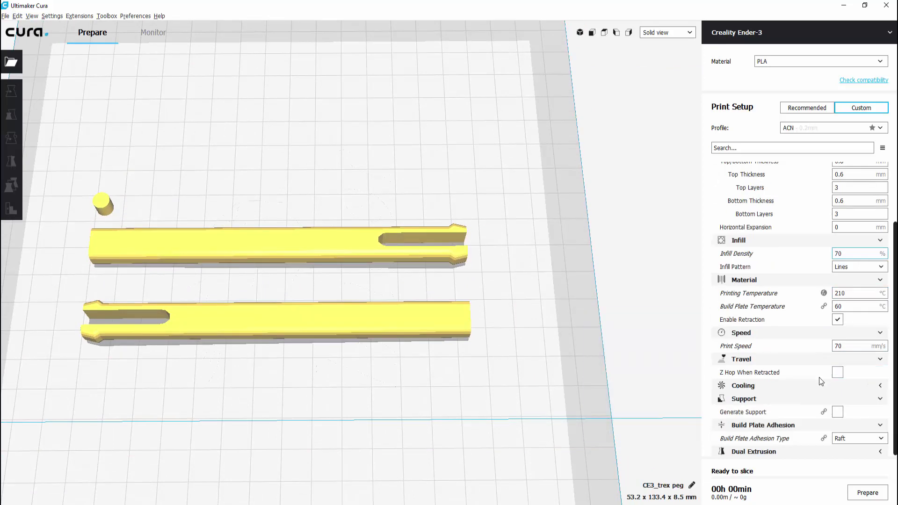
scroll(381, 304, "up", 2)
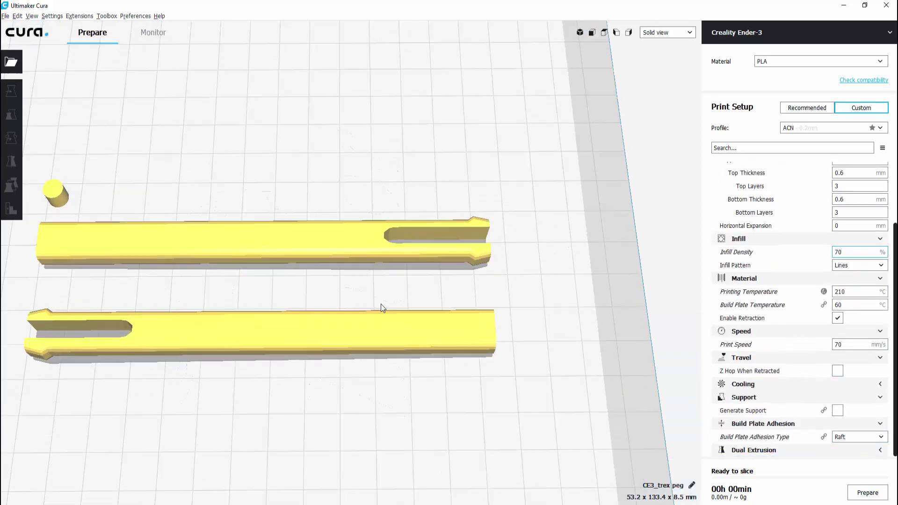
scroll(573, 307, "down", 2)
right_click_drag(538, 373, 537, 333)
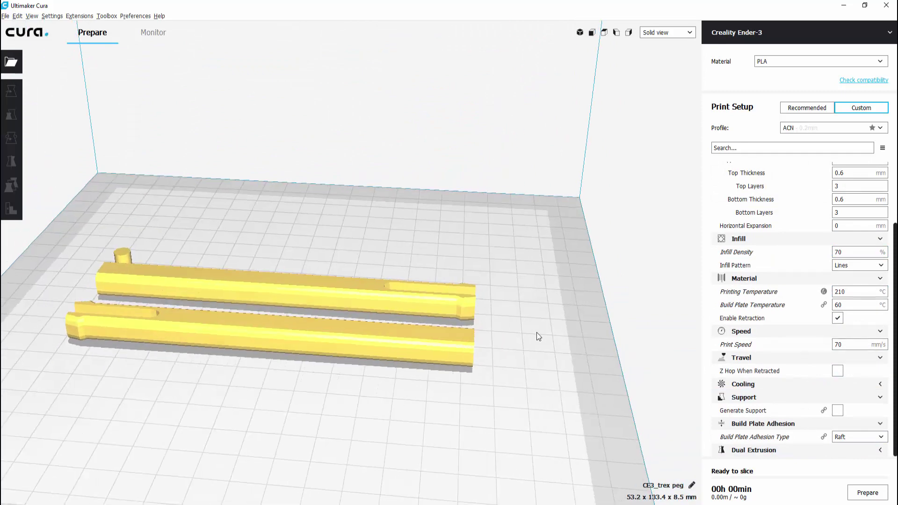
left_click(865, 498)
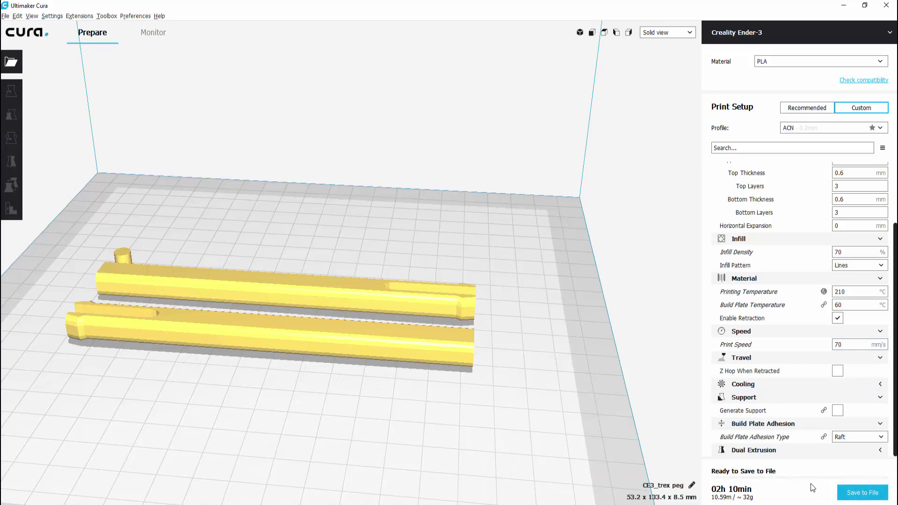
left_click(870, 496)
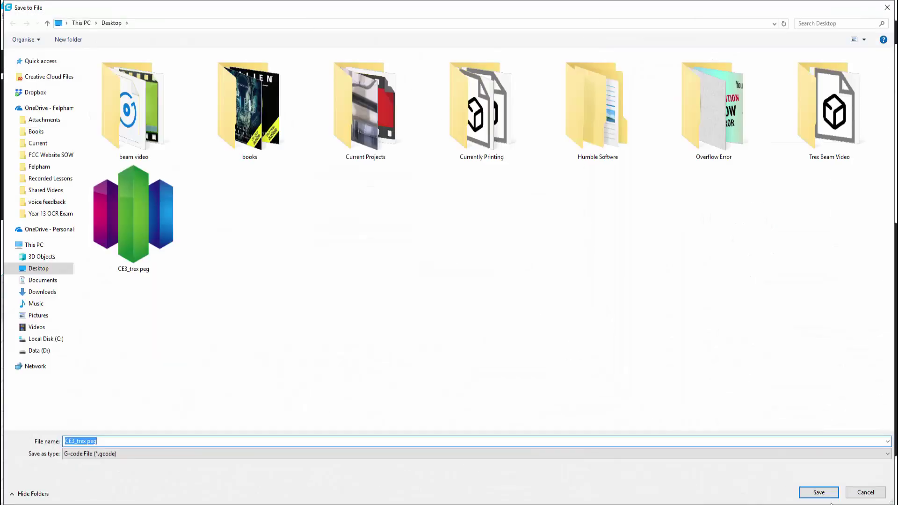